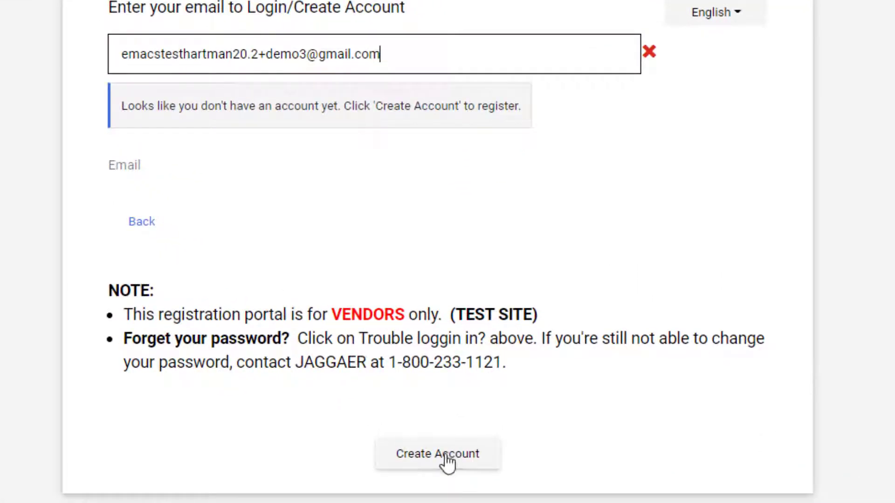
Step: Create a new vendor account for the entered email address
{"action": "left_click", "coordinate": [446, 461]}
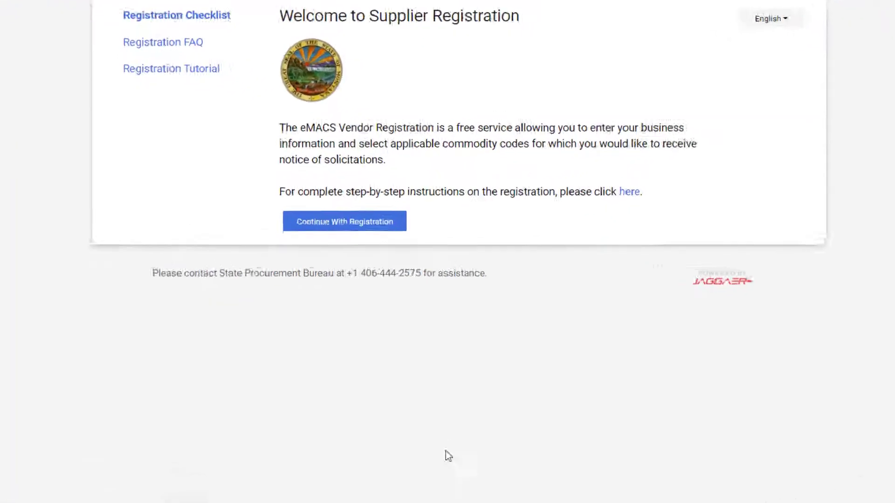
Step: On the Create Account form, enter the contact's first name, last name and phone number
{"action": "left_click", "coordinate": [317, 220]}
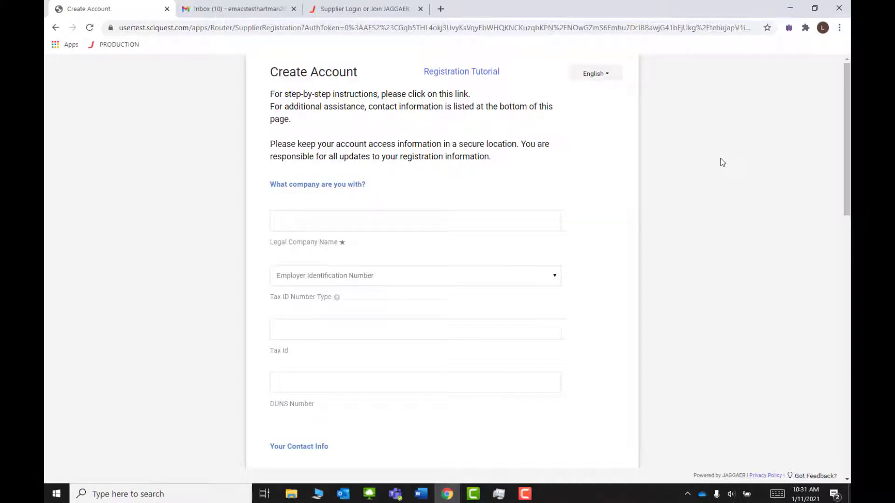
{"action": "left_click", "coordinate": [459, 220]}
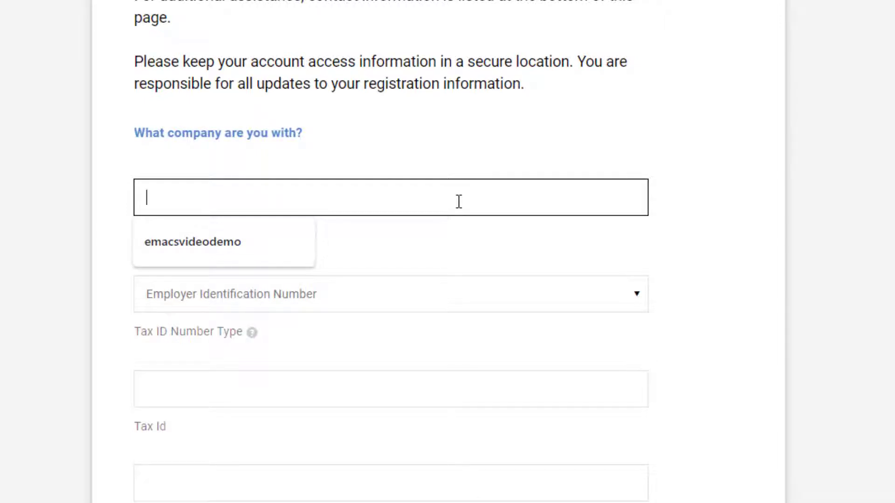
{"action": "scroll", "coordinate": [373, 276], "scroll_direction": "down", "scroll_amount": 6}
{"action": "scroll", "coordinate": [373, 268], "scroll_direction": "down", "scroll_amount": 3}
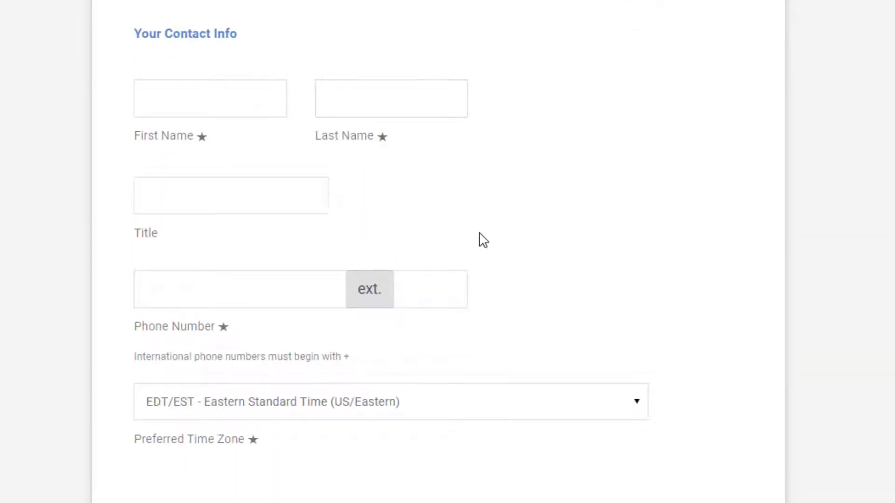
{"action": "left_click", "coordinate": [212, 93]}
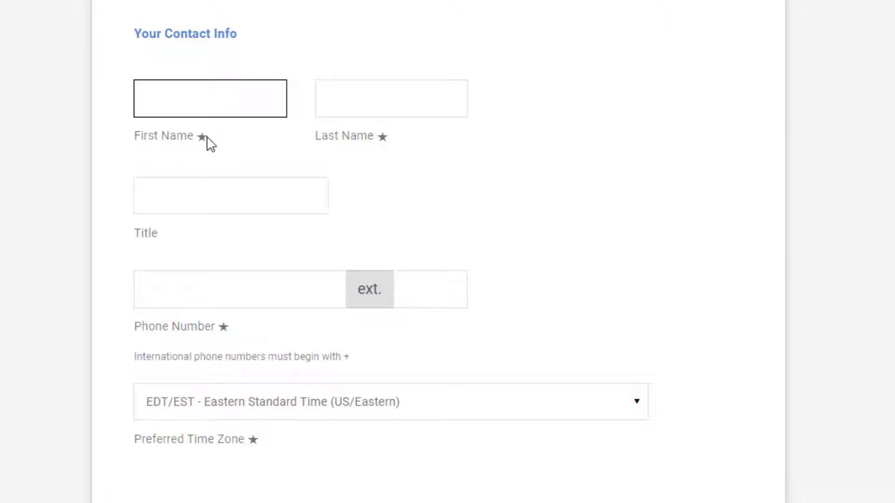
{"action": "left_click", "coordinate": [207, 89]}
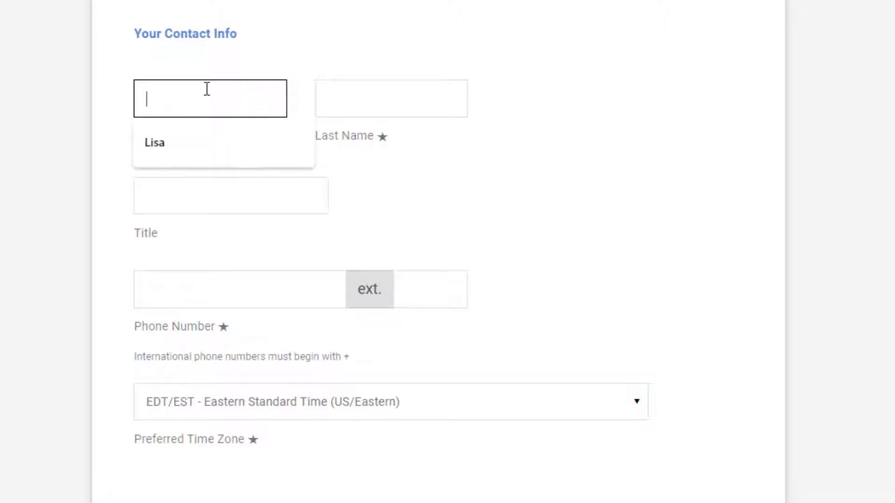
{"action": "type", "text": "Lisa"}
{"action": "key", "text": "Tab"}
{"action": "type", "text": "Test"}
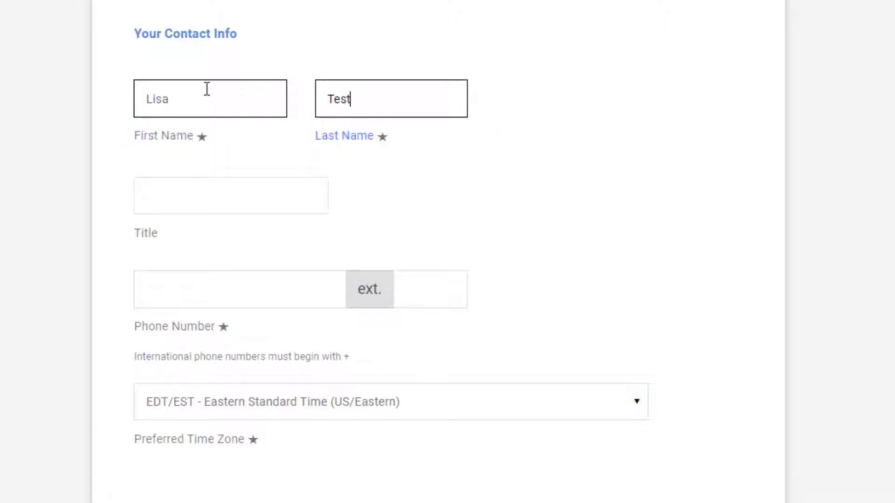
{"action": "type", "text": "test"}
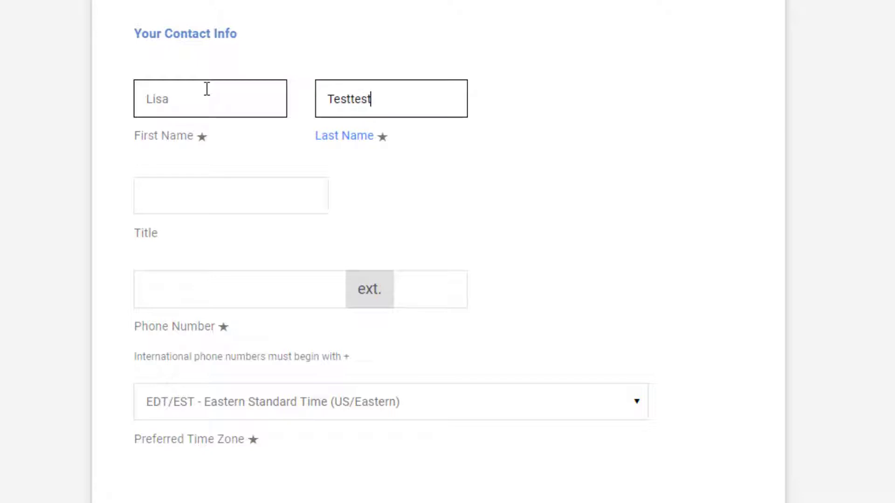
{"action": "left_click", "coordinate": [208, 282]}
{"action": "left_click", "coordinate": [206, 326]}
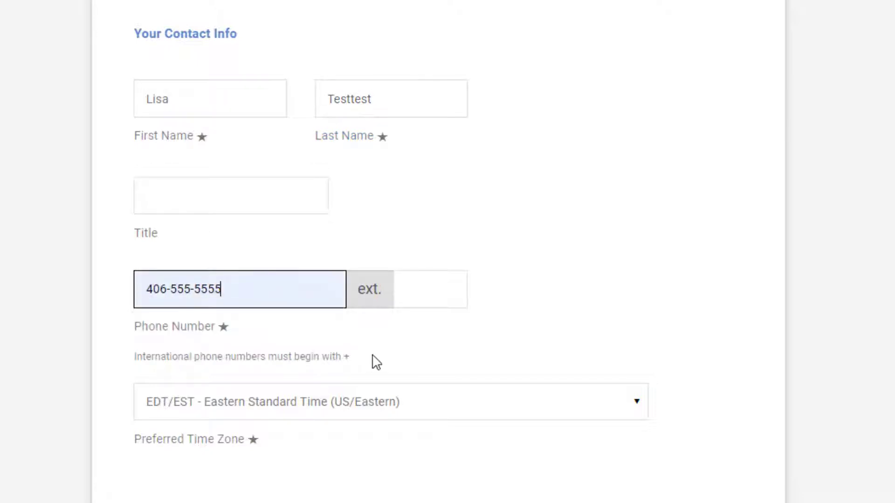
Step: Set the time zone to Mountain Standard Time, submit the account, and go to the Gmail inbox
{"action": "scroll", "coordinate": [386, 237], "scroll_direction": "down", "scroll_amount": 4}
{"action": "left_click", "coordinate": [385, 230]}
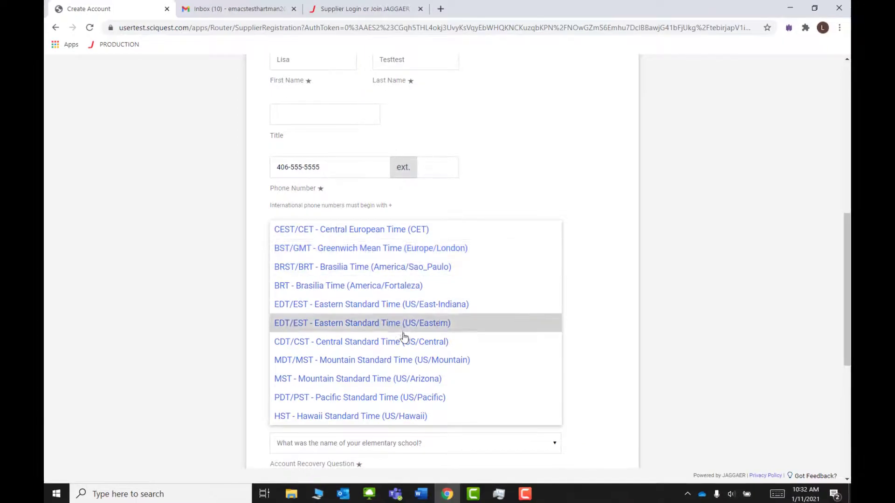
{"action": "left_click", "coordinate": [400, 360]}
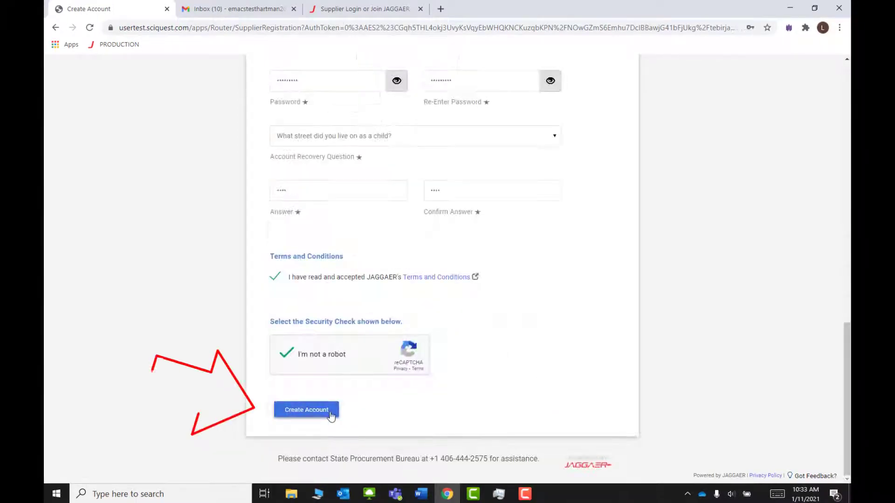
{"action": "left_click", "coordinate": [304, 411]}
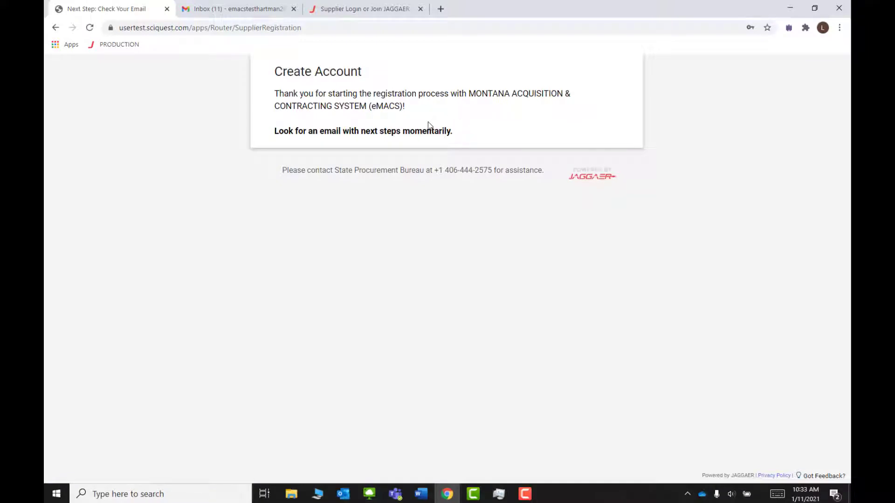
{"action": "key", "text": "ctrl+Tab"}
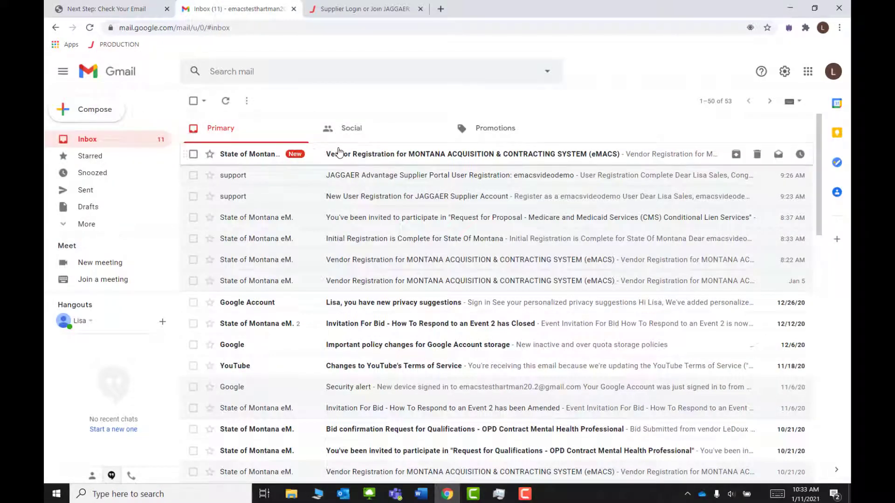
Step: Open the eMACS Vendor Registration email and follow its Complete Registration Now link
{"action": "left_click", "coordinate": [421, 159]}
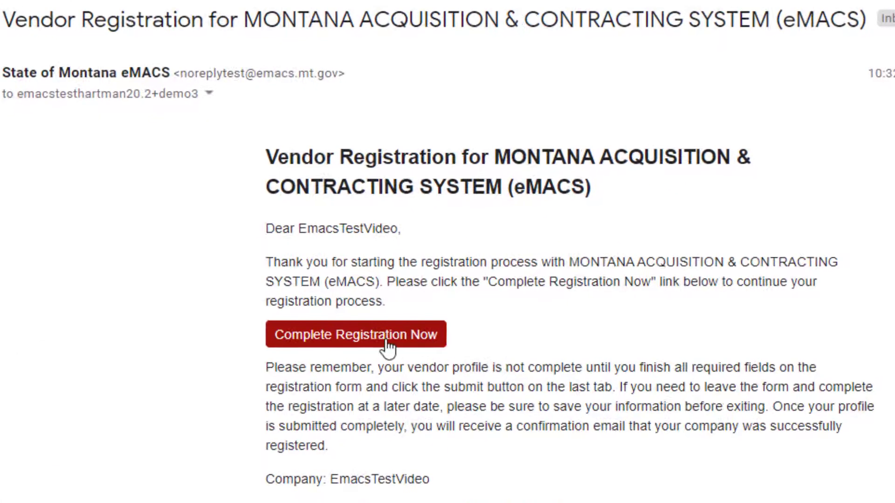
{"action": "left_click", "coordinate": [387, 344]}
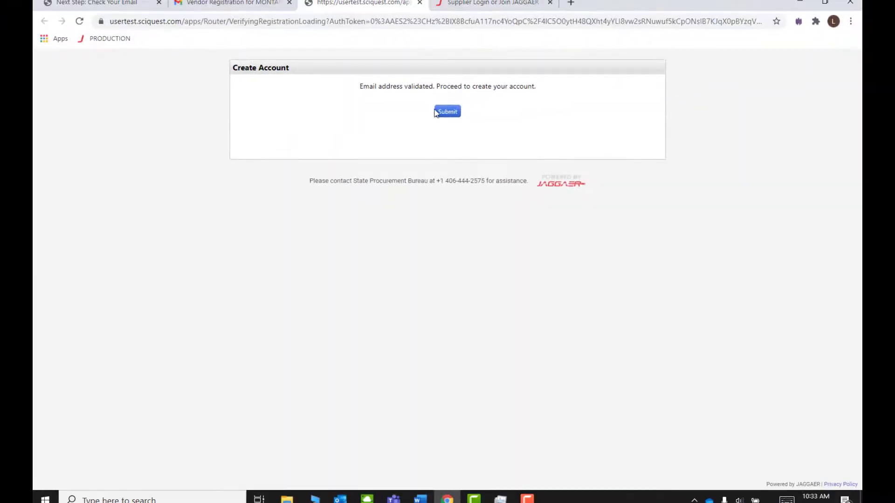
Step: Confirm the validated email and log in to the new account with its password
{"action": "left_click", "coordinate": [446, 113]}
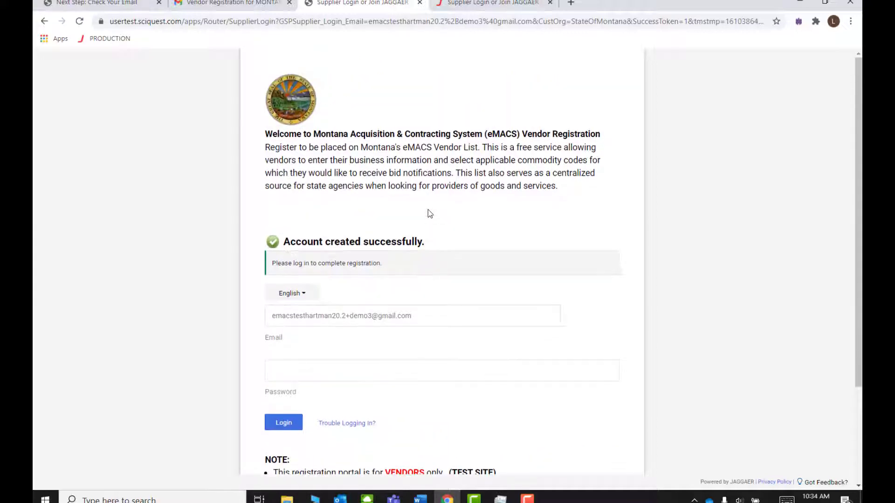
{"action": "left_click", "coordinate": [380, 370]}
{"action": "type", "text": "•"}
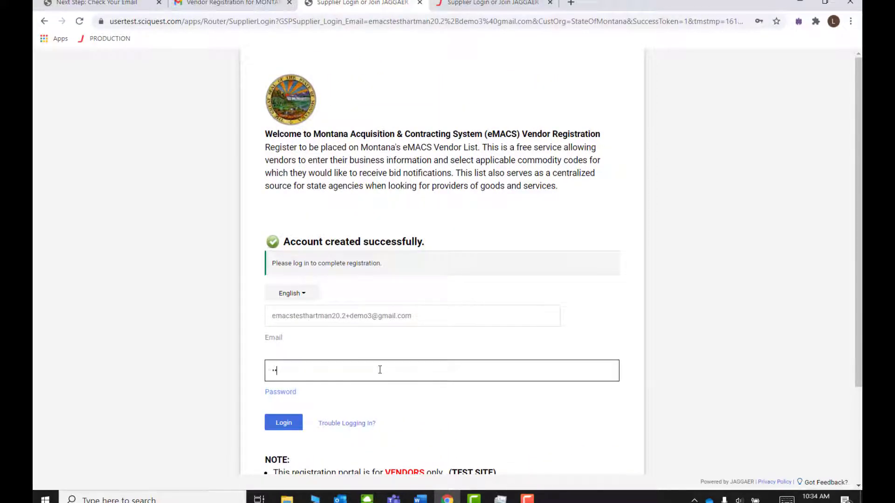
{"action": "key", "text": "Return"}
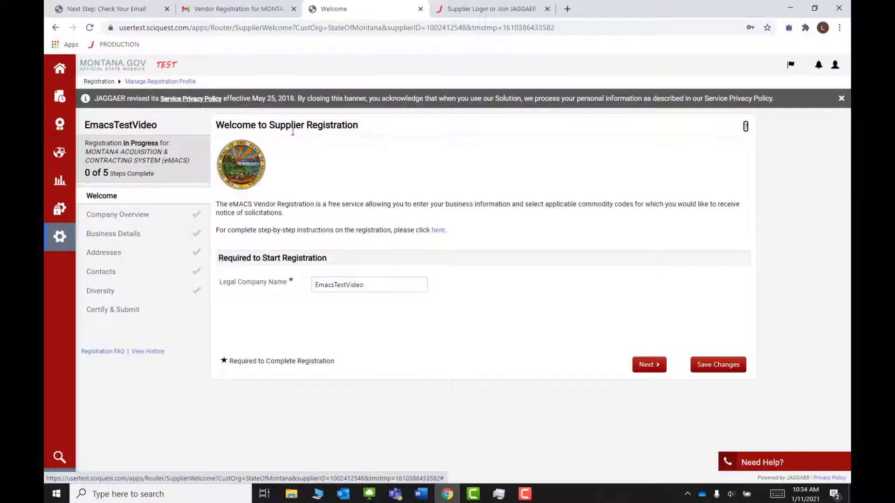
Step: Dismiss the privacy notice, correct the legal company name to 'Emacs Test Video', save and continue
{"action": "left_click", "coordinate": [841, 99]}
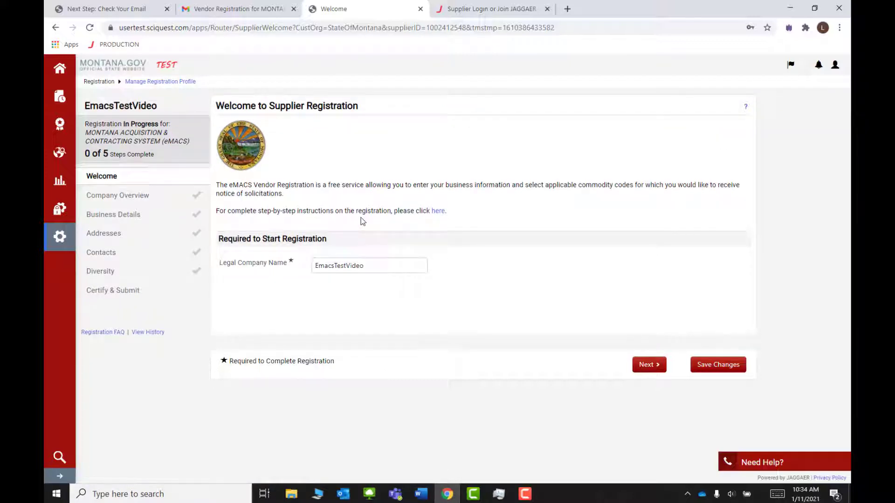
{"action": "left_click", "coordinate": [397, 266]}
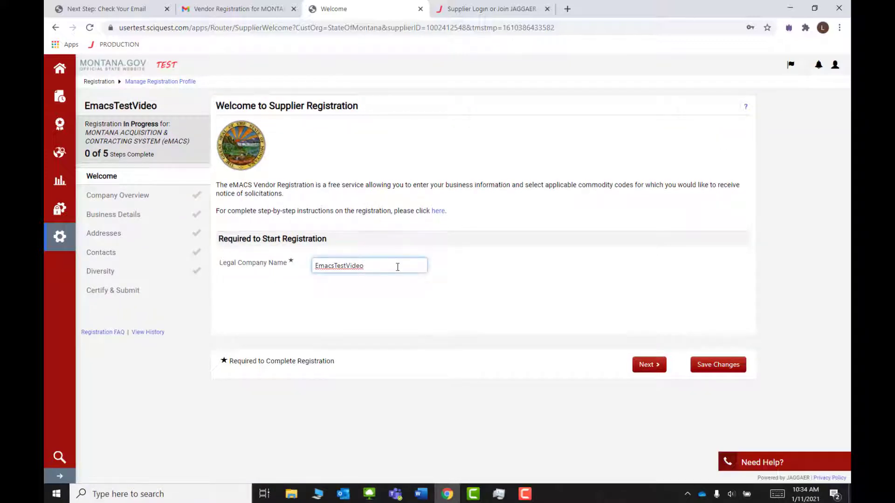
{"action": "left_click", "coordinate": [336, 265]}
{"action": "left_click", "coordinate": [348, 266]}
{"action": "left_click", "coordinate": [722, 366]}
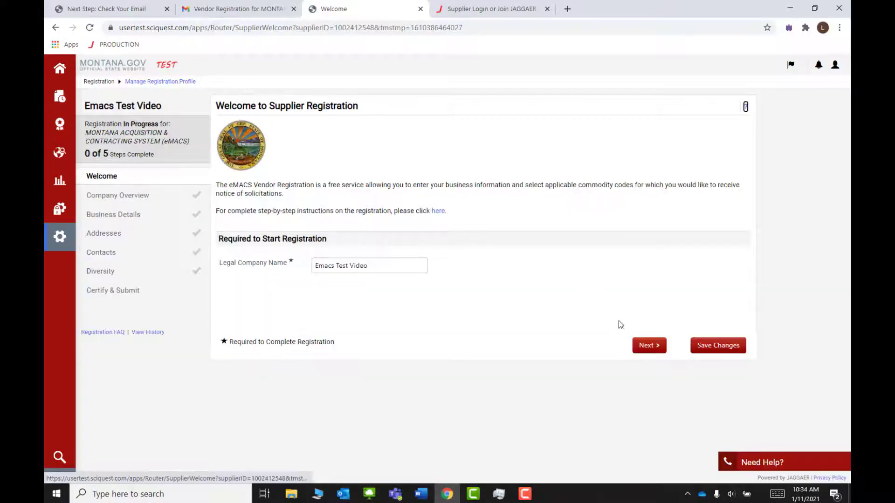
{"action": "left_click", "coordinate": [647, 346]}
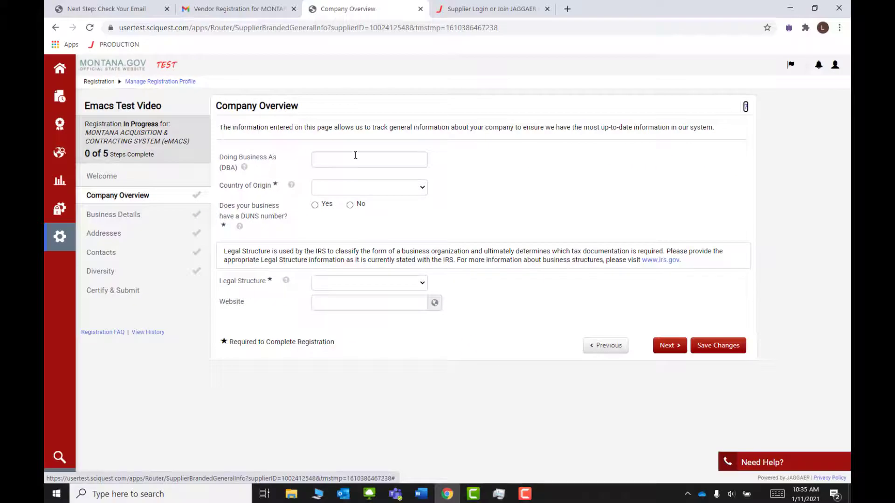
Step: Enter a suggested Doing Business As name and set the country of origin to United States
{"action": "left_click", "coordinate": [355, 156]}
{"action": "type", "text": "Lisa's Rental"}
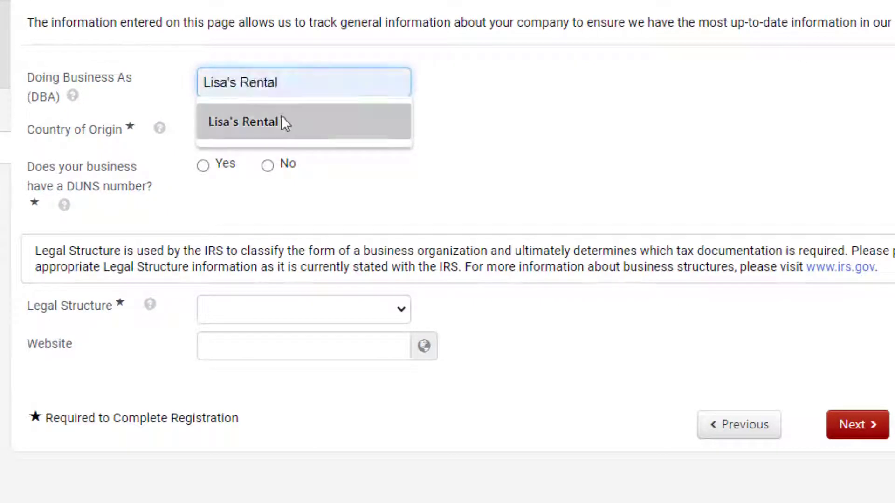
{"action": "left_click", "coordinate": [280, 122]}
{"action": "left_click", "coordinate": [283, 134]}
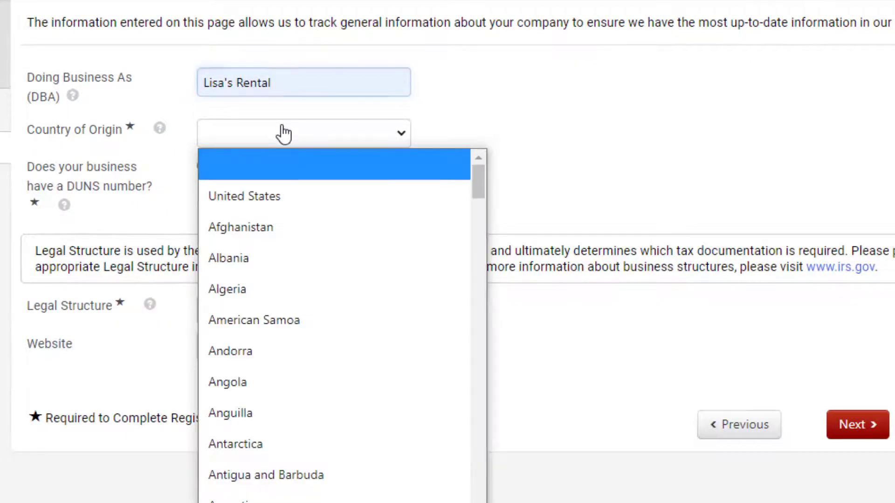
{"action": "left_click", "coordinate": [285, 194]}
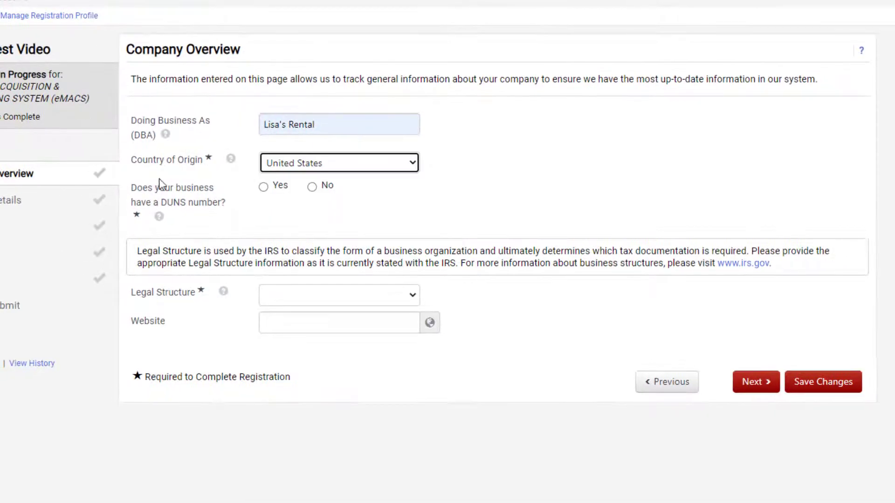
{"action": "left_click", "coordinate": [231, 159]}
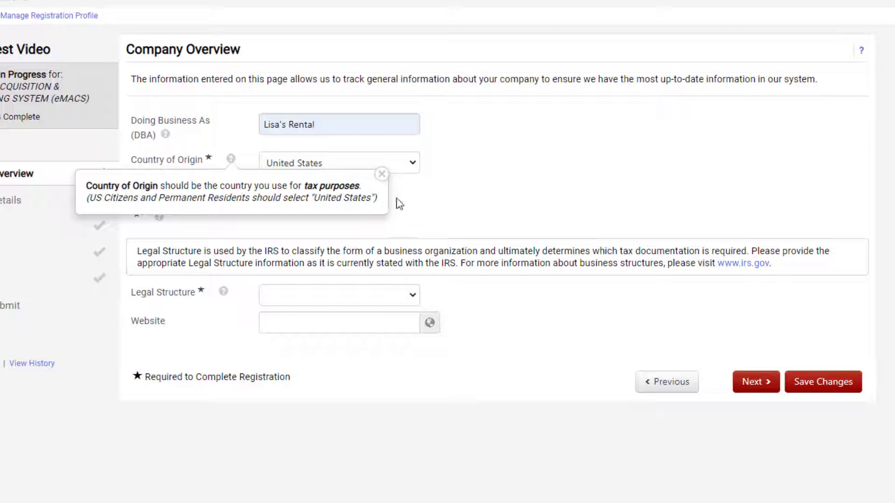
{"action": "left_click", "coordinate": [382, 176]}
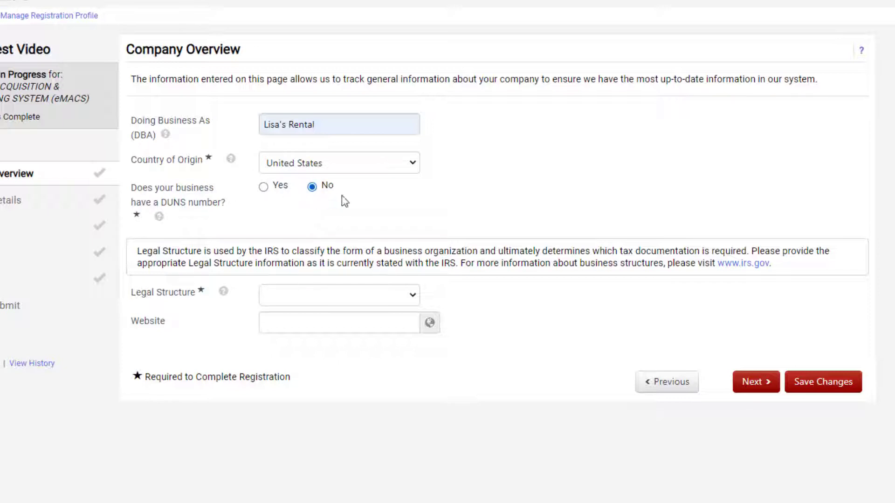
Step: Set the legal structure to C Corporation and save the Company Overview
{"action": "left_click", "coordinate": [353, 303]}
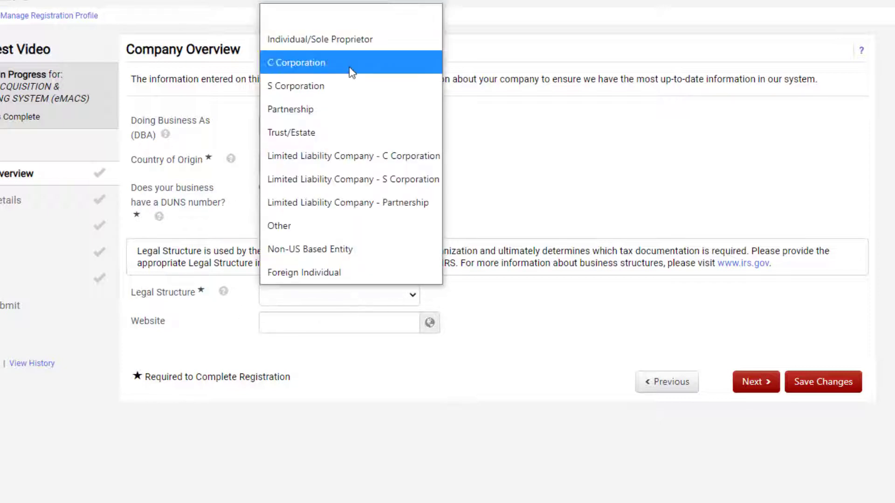
{"action": "left_click", "coordinate": [348, 67]}
{"action": "left_click", "coordinate": [812, 387]}
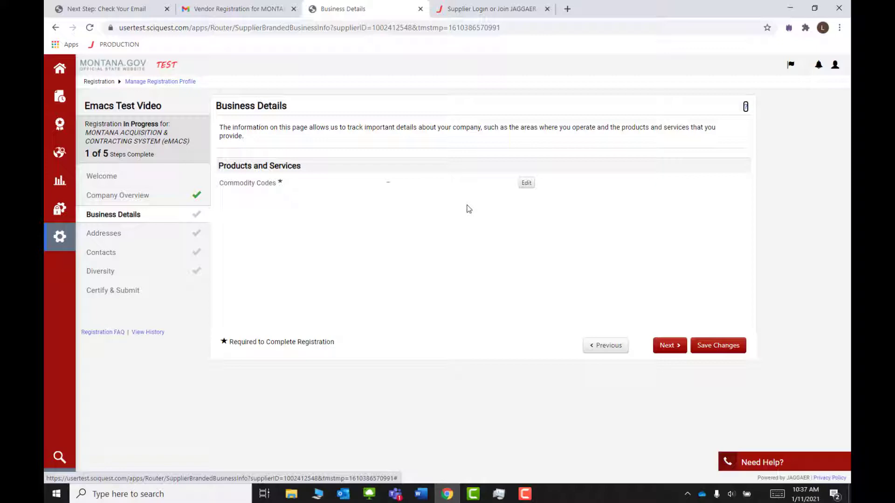
Step: Search 'construction', add commodity codes 0507 Lease/Rental and 0515 Services, and save Business Details
{"action": "left_click", "coordinate": [527, 183]}
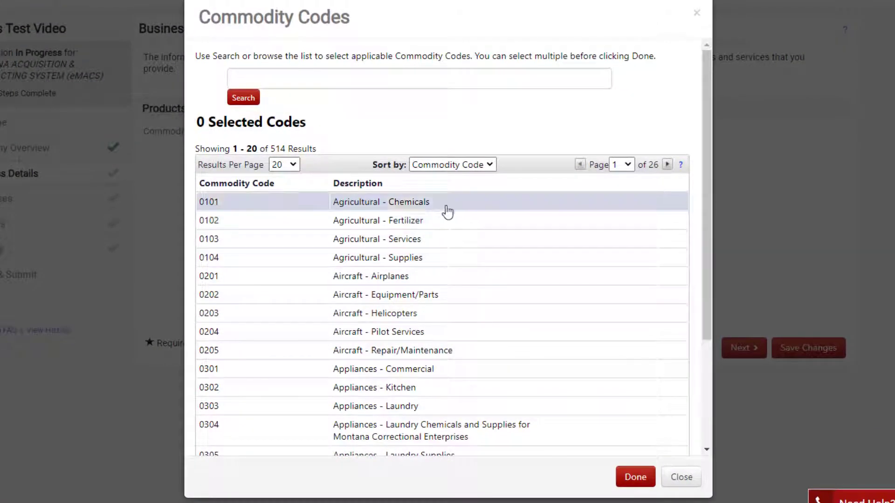
{"action": "left_click", "coordinate": [365, 84]}
{"action": "type", "text": "construction"}
{"action": "left_click", "coordinate": [250, 99]}
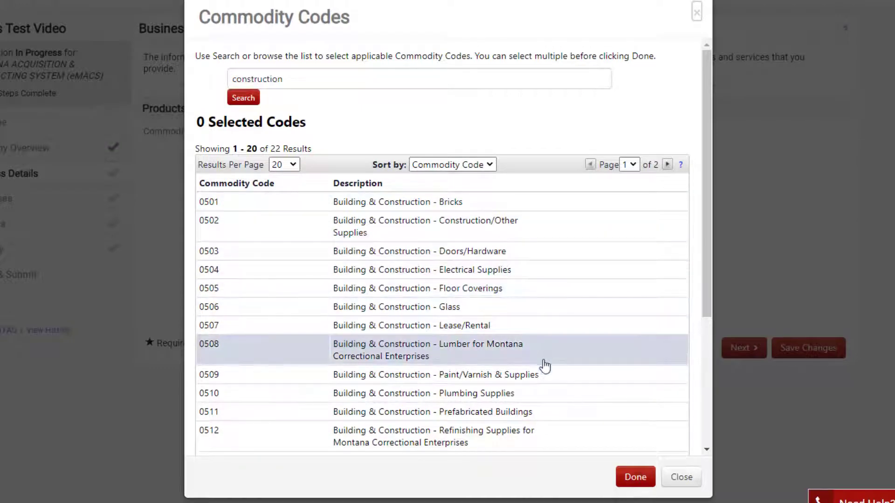
{"action": "scroll", "coordinate": [543, 368], "scroll_direction": "down", "scroll_amount": 2}
{"action": "scroll", "coordinate": [543, 372], "scroll_direction": "down", "scroll_amount": 3}
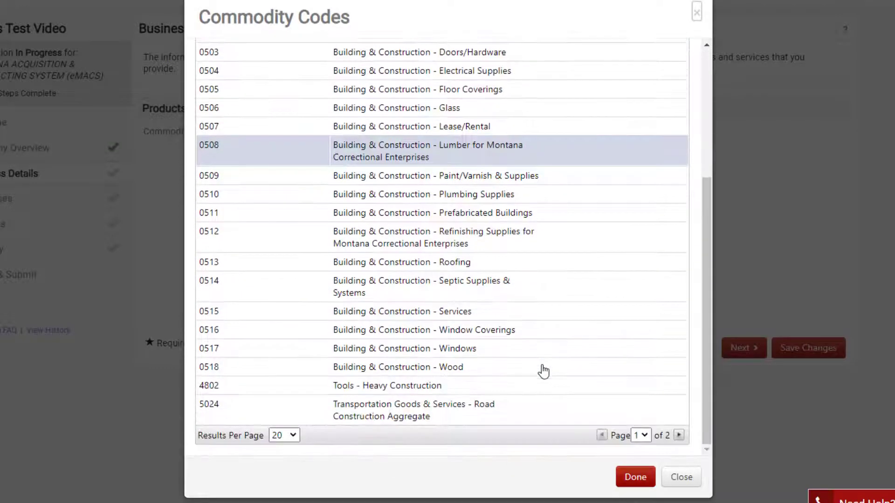
{"action": "scroll", "coordinate": [544, 372], "scroll_direction": "up", "scroll_amount": 5}
{"action": "left_click", "coordinate": [401, 328]}
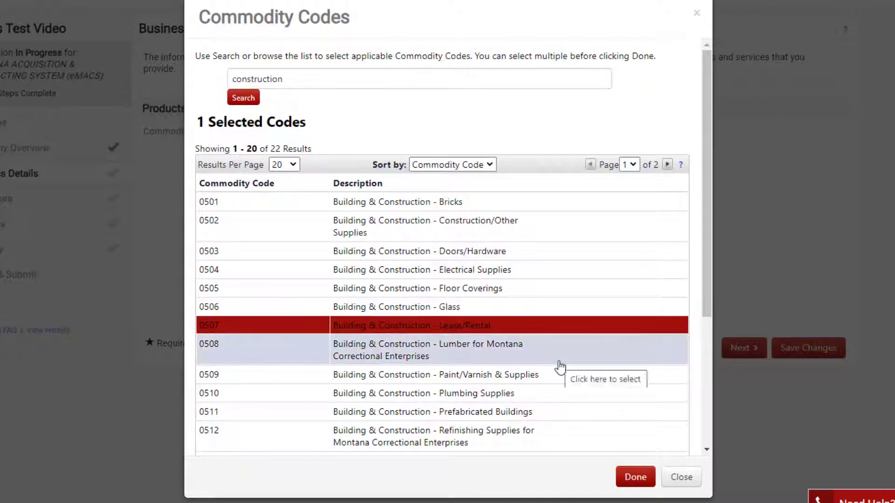
{"action": "scroll", "coordinate": [559, 366], "scroll_direction": "down", "scroll_amount": 4}
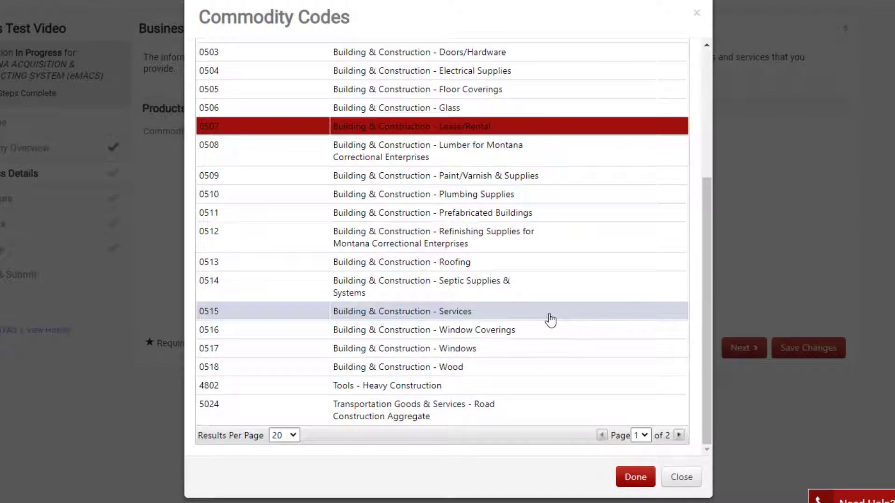
{"action": "left_click", "coordinate": [550, 320]}
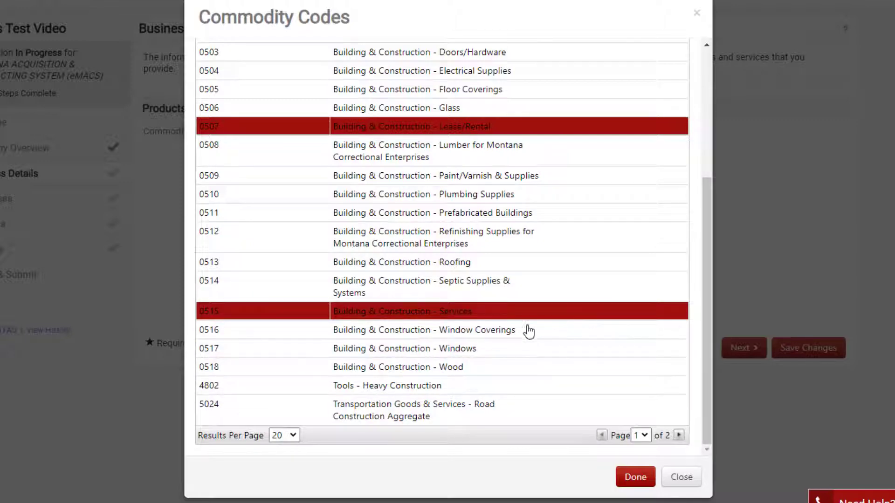
{"action": "left_click", "coordinate": [630, 478]}
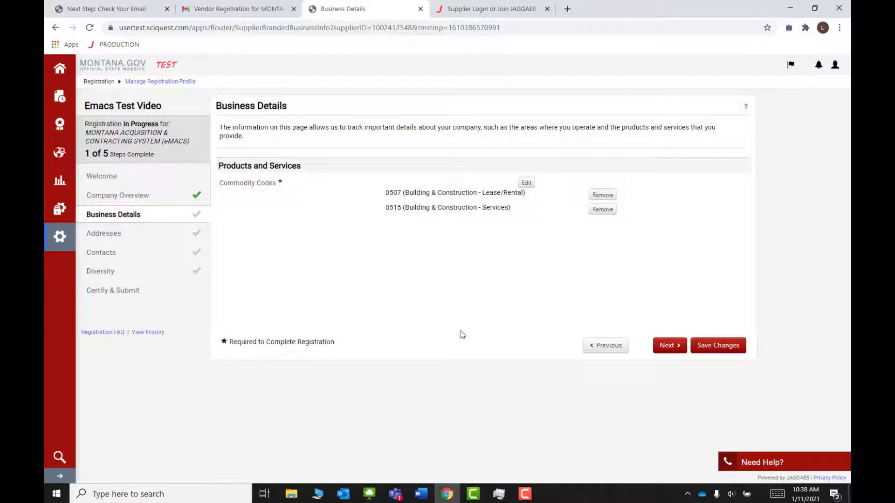
{"action": "left_click", "coordinate": [718, 345]}
Step: Continue to the Addresses step and start a new address
{"action": "left_click", "coordinate": [670, 345]}
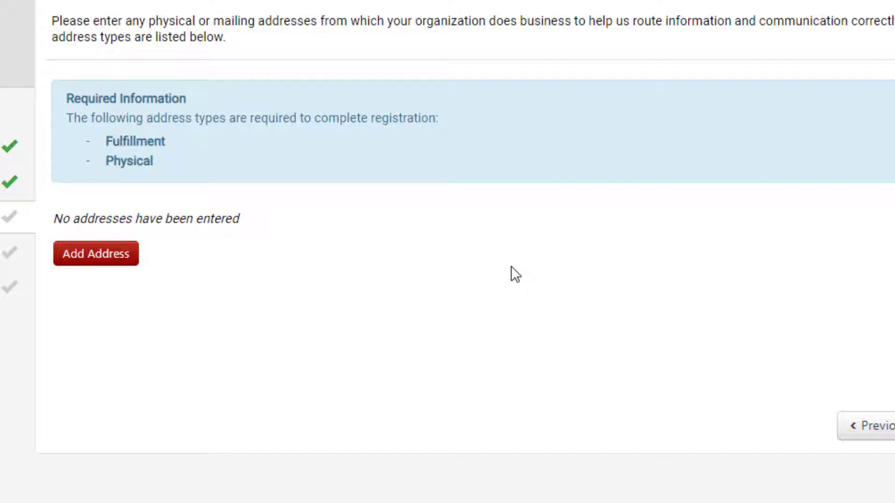
{"action": "left_click", "coordinate": [86, 261]}
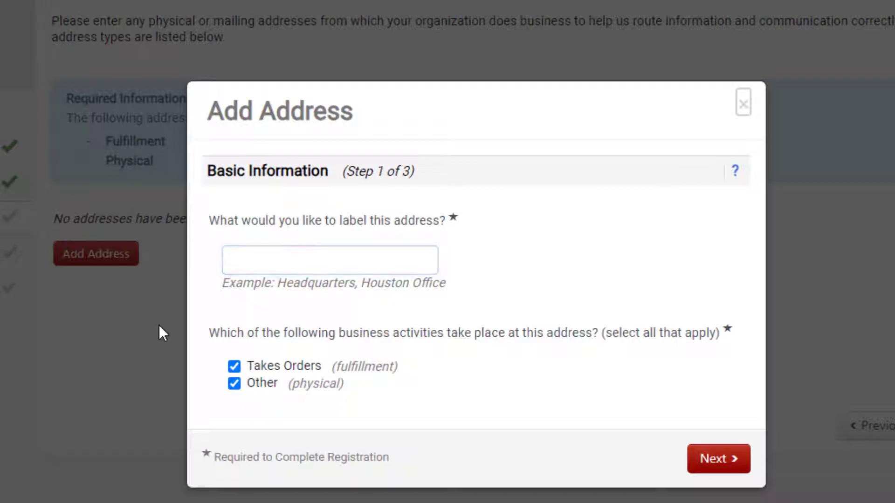
Step: Label the new address 'Headquarters'
{"action": "left_click", "coordinate": [250, 270]}
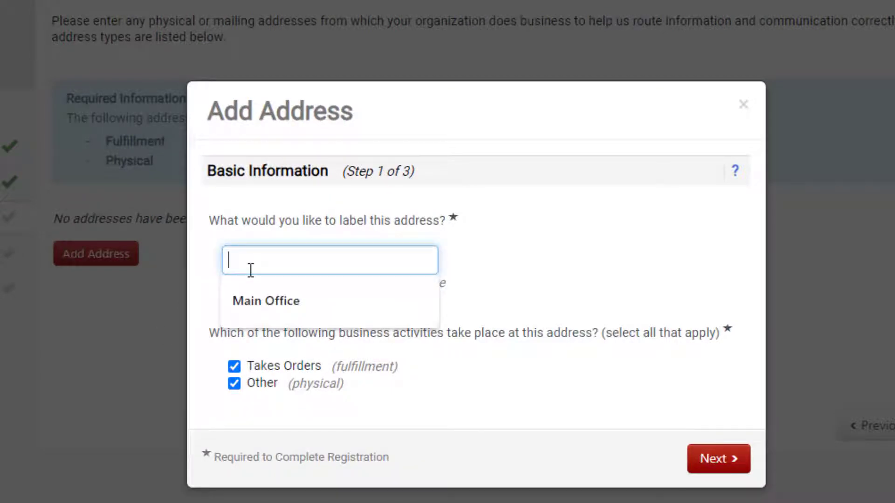
{"action": "type", "text": "Headquarters"}
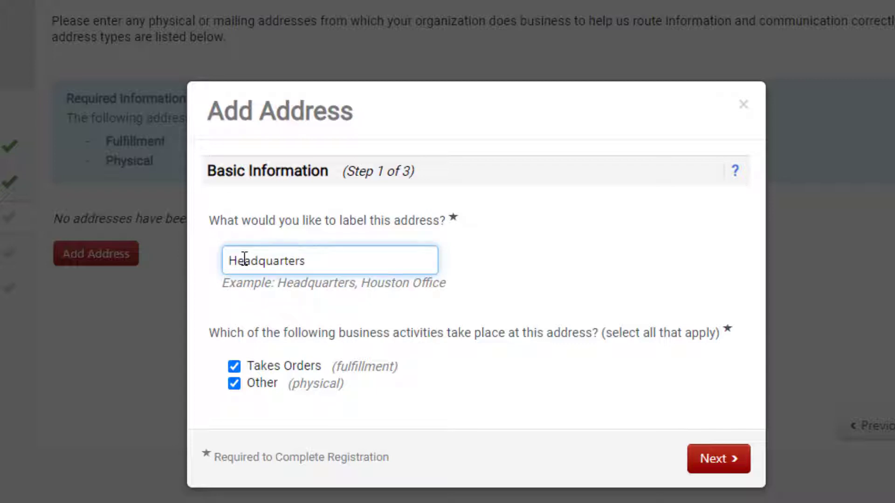
{"action": "left_click", "coordinate": [408, 314]}
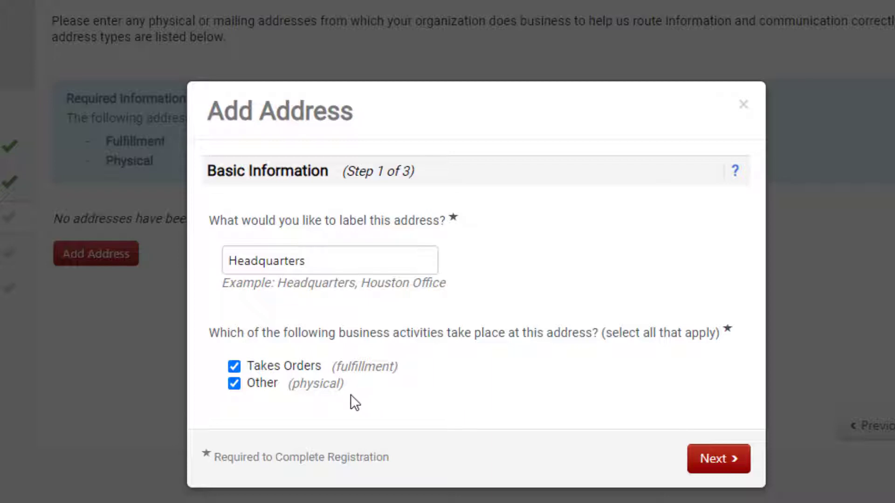
{"action": "left_click", "coordinate": [726, 457]}
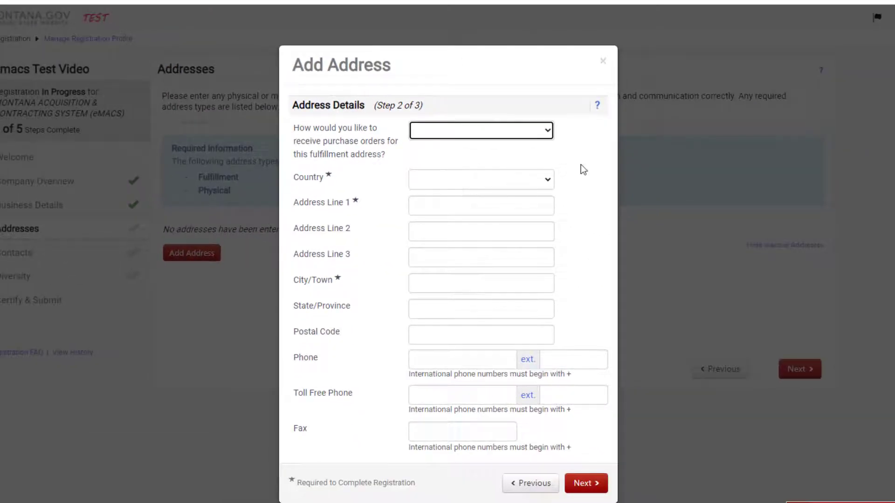
Step: Set the country to United States and fill the address from the saved suggestion
{"action": "left_click", "coordinate": [594, 167]}
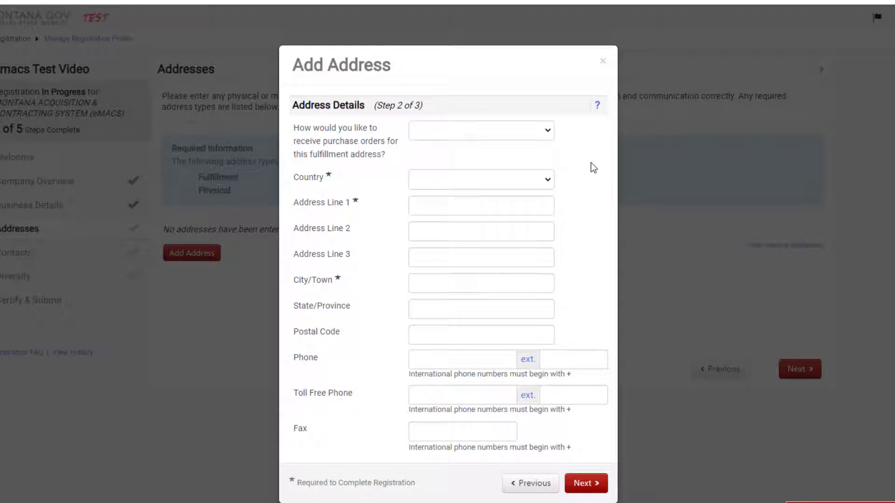
{"action": "left_click", "coordinate": [506, 183]}
{"action": "left_click", "coordinate": [500, 218]}
{"action": "left_click", "coordinate": [495, 205]}
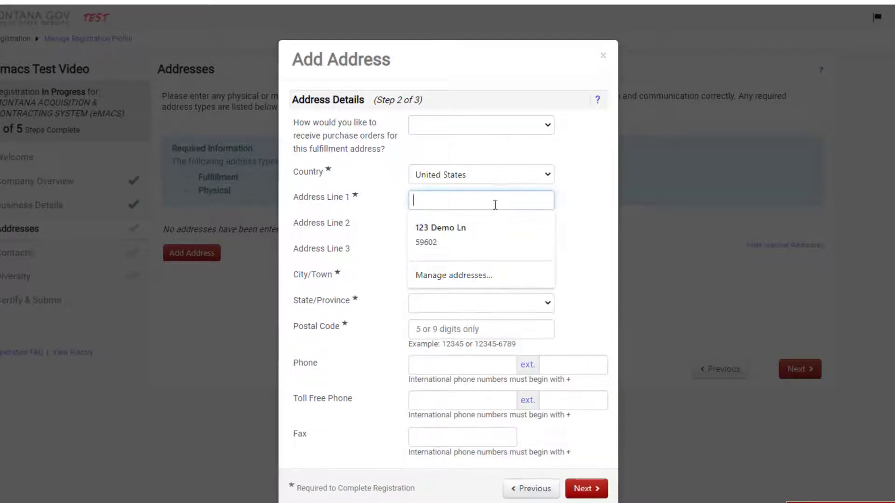
{"action": "left_click", "coordinate": [490, 225]}
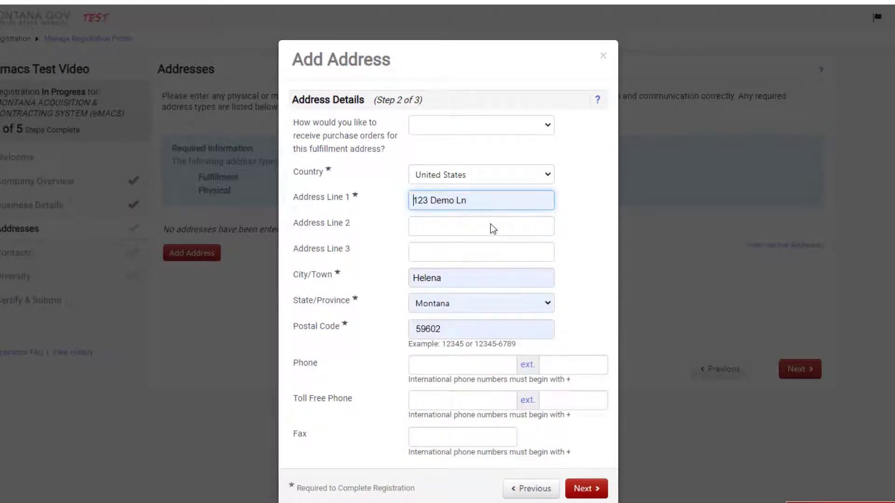
{"action": "left_click", "coordinate": [568, 219]}
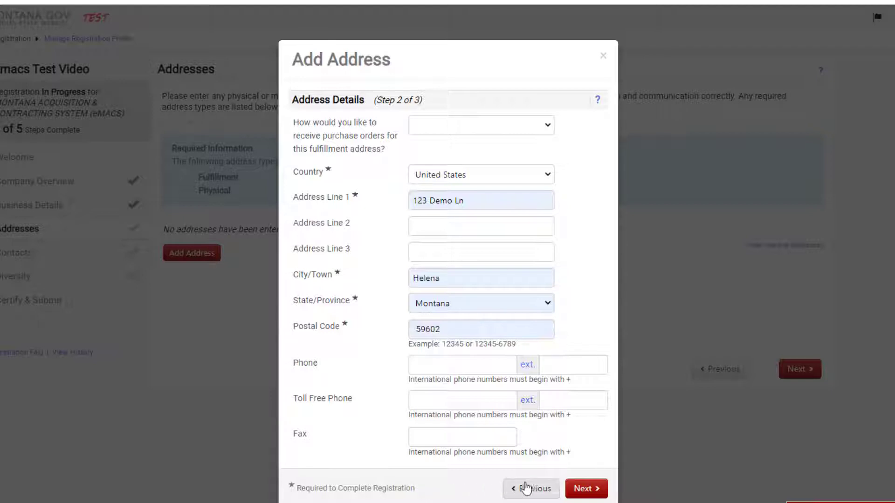
{"action": "left_click", "coordinate": [584, 489]}
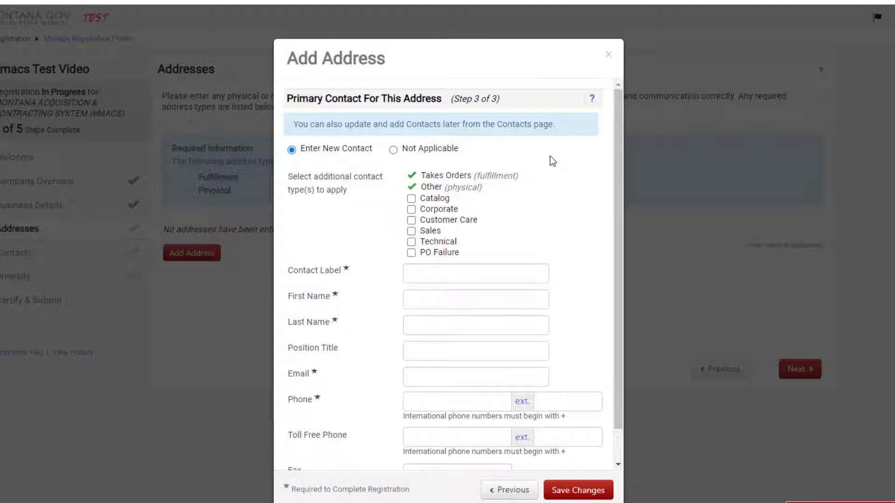
Step: Choose Not Applicable for the primary contact and save the Headquarters address
{"action": "scroll", "coordinate": [550, 156], "scroll_direction": "down", "scroll_amount": 1}
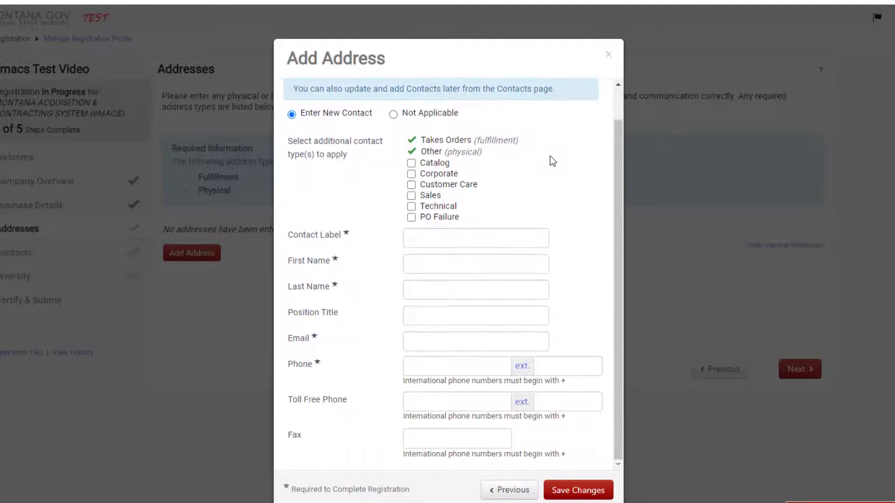
{"action": "left_click", "coordinate": [394, 114]}
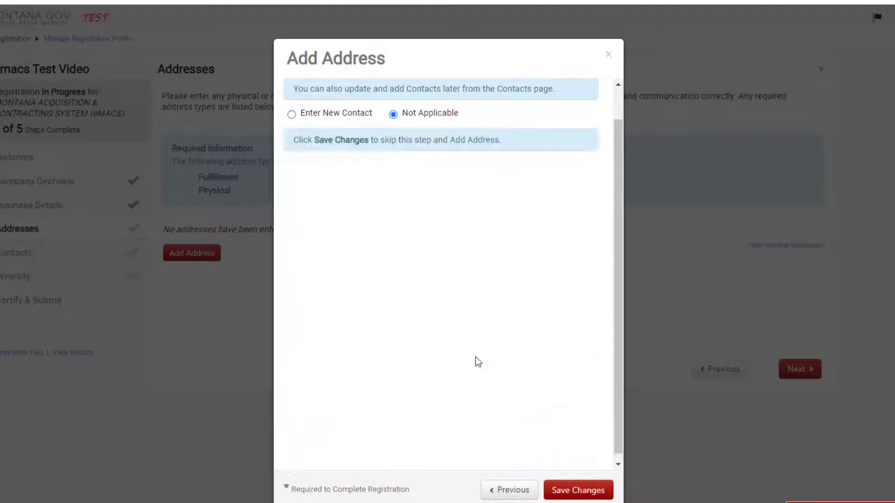
{"action": "left_click", "coordinate": [578, 490]}
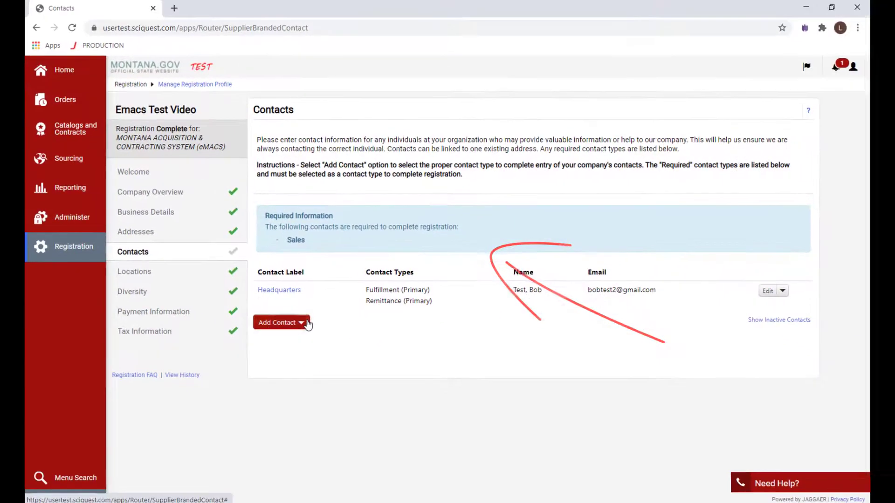
Step: Add a Sales contact labelled Headquarters with the contact's name and email, and save it
{"action": "left_click", "coordinate": [246, 391]}
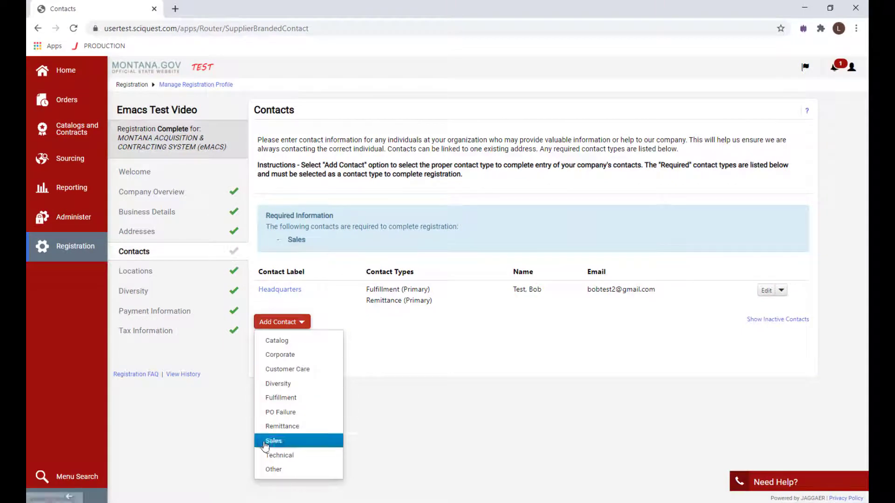
{"action": "left_click", "coordinate": [265, 444]}
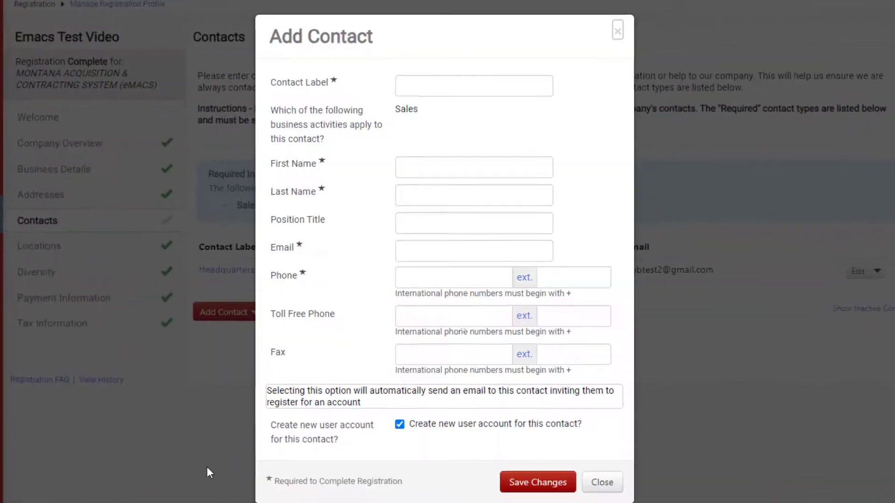
{"action": "left_click", "coordinate": [432, 80]}
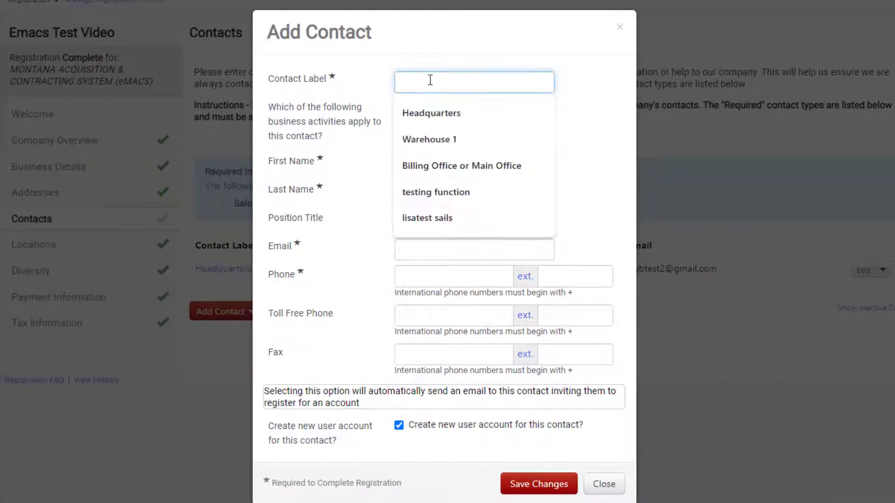
{"action": "left_click", "coordinate": [429, 115]}
{"action": "left_click", "coordinate": [420, 164]}
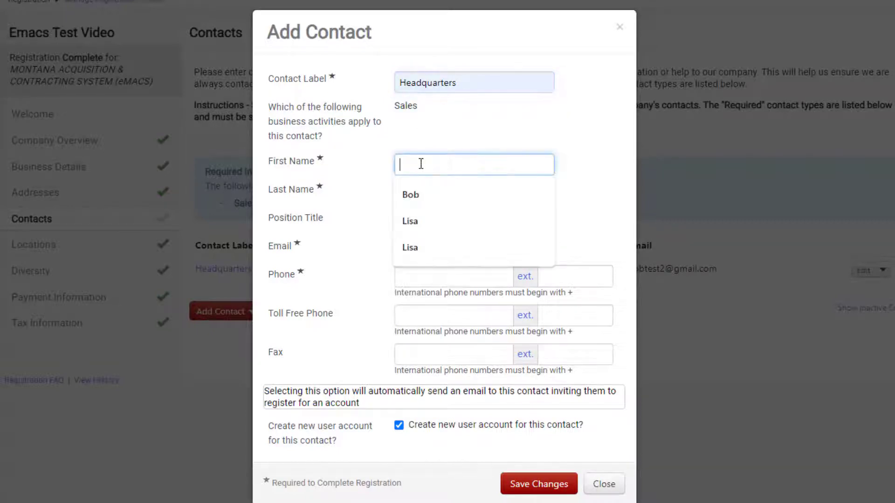
{"action": "type", "text": "Bob"}
{"action": "key", "text": "Tab"}
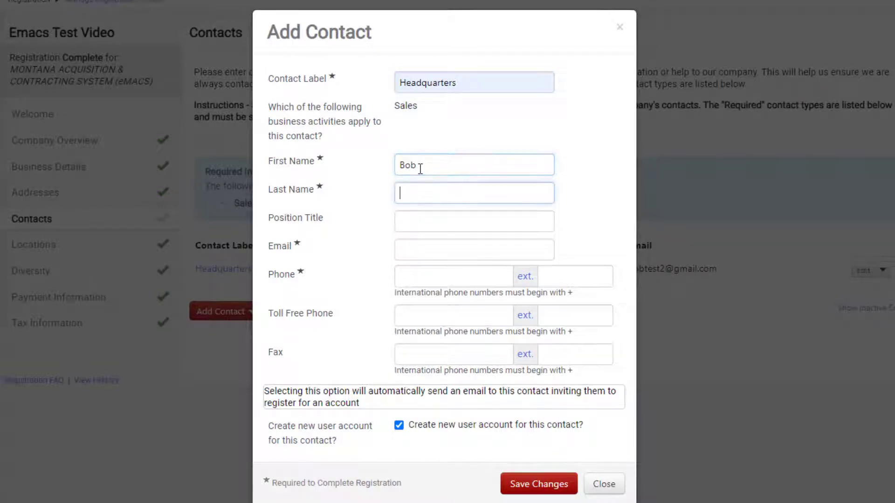
{"action": "type", "text": "Test"}
{"action": "key", "text": "Tab"}
{"action": "key", "text": "Tab"}
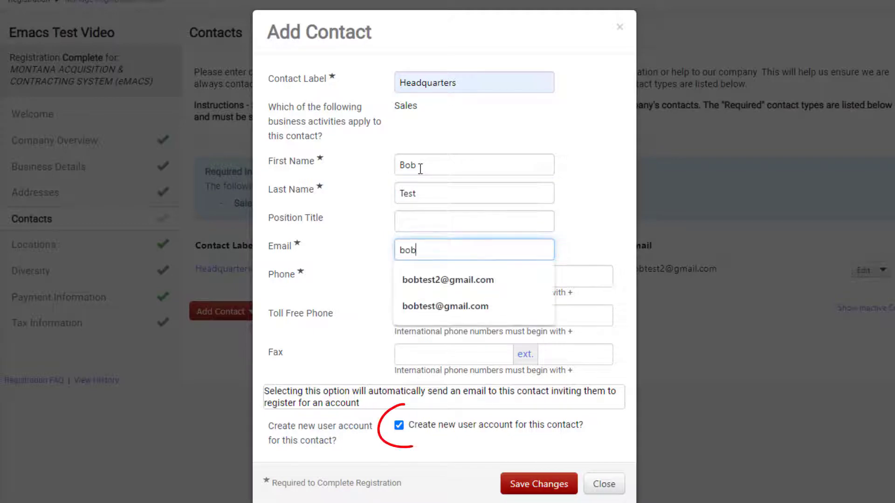
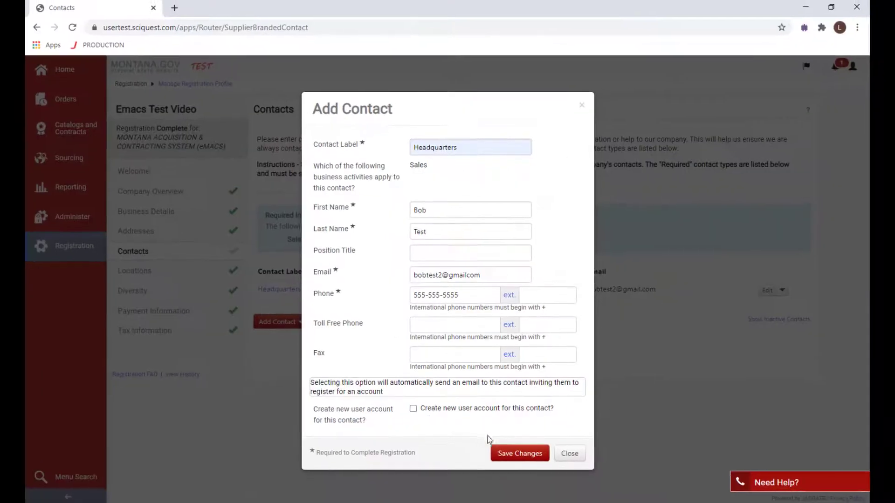
{"action": "left_click", "coordinate": [508, 451]}
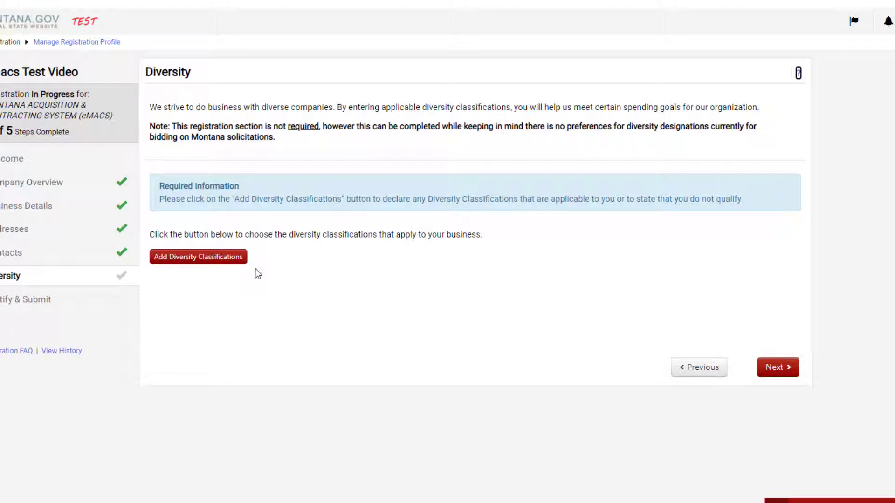
Step: Set the diversity classification to Decline to Answer and confirm the choice
{"action": "left_click", "coordinate": [243, 262]}
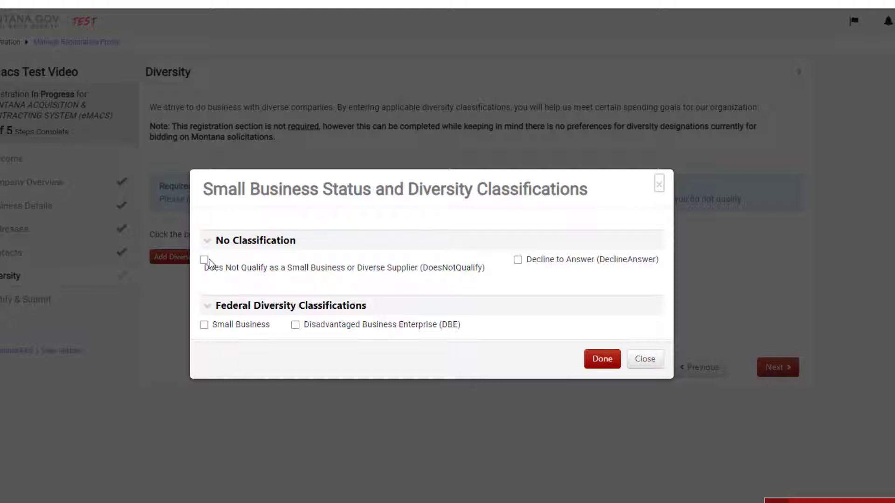
{"action": "left_click", "coordinate": [518, 260]}
{"action": "left_click", "coordinate": [602, 364]}
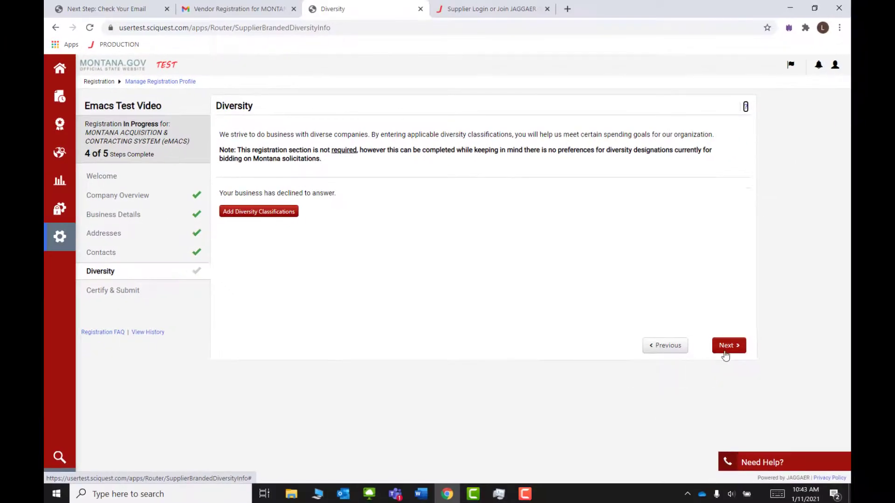
Step: On Certify & Submit, enter preparer's title CEO, tick the accuracy certification, and submit
{"action": "left_click", "coordinate": [726, 350]}
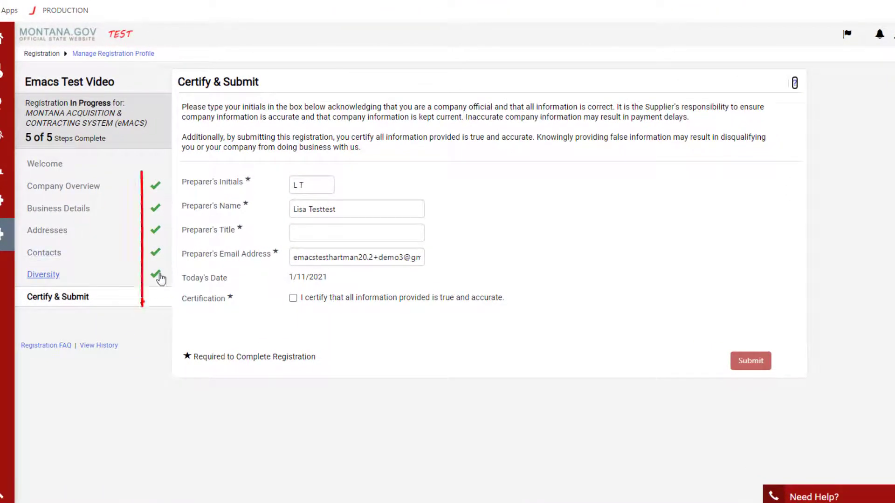
{"action": "left_click", "coordinate": [326, 235]}
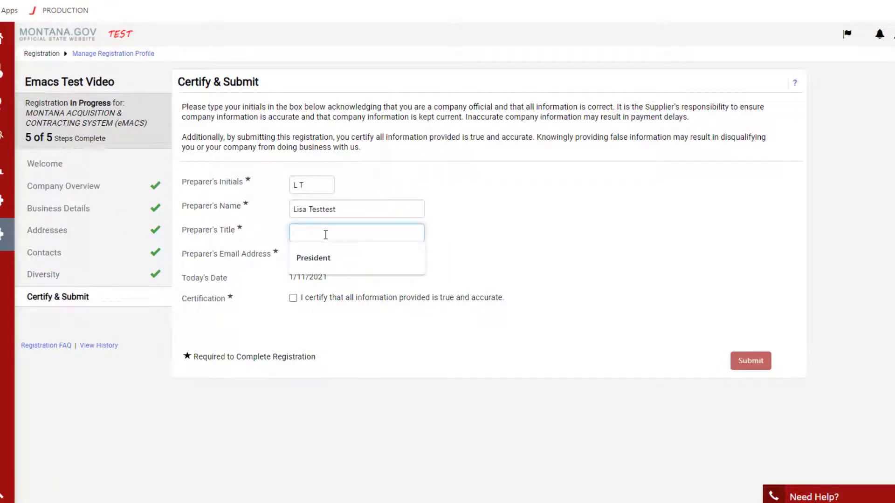
{"action": "type", "text": "CEO"}
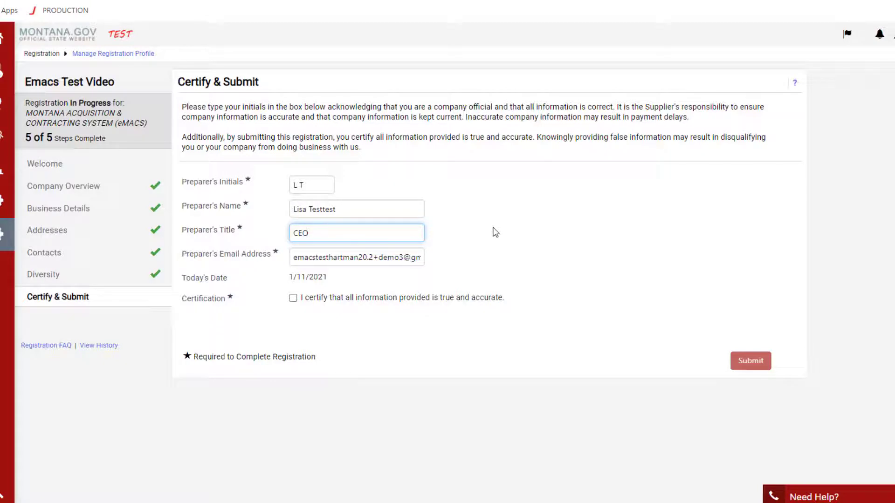
{"action": "left_click", "coordinate": [482, 297]}
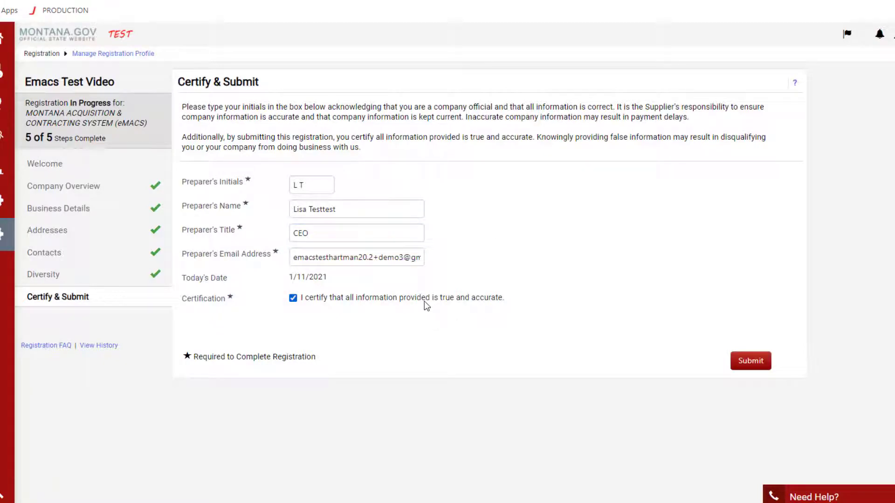
{"action": "left_click", "coordinate": [751, 361]}
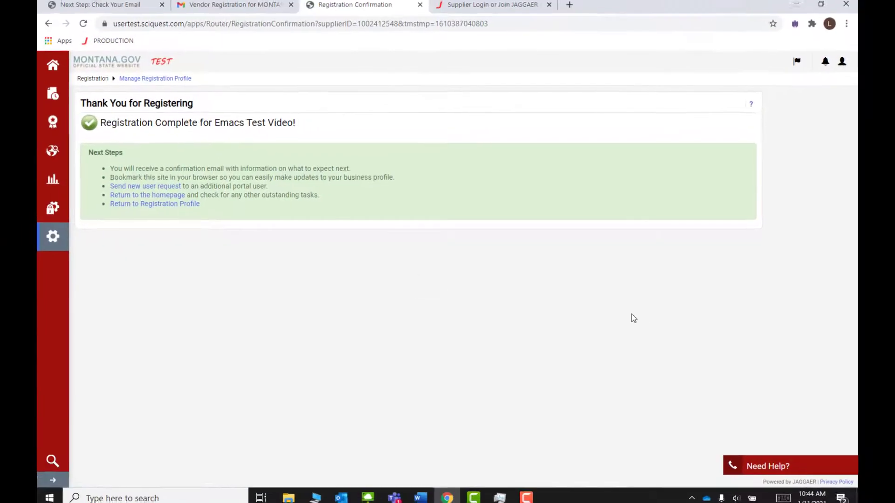
Step: Return to the registration profile and open the supplier Home page from the expanded sidebar
{"action": "left_click", "coordinate": [168, 208]}
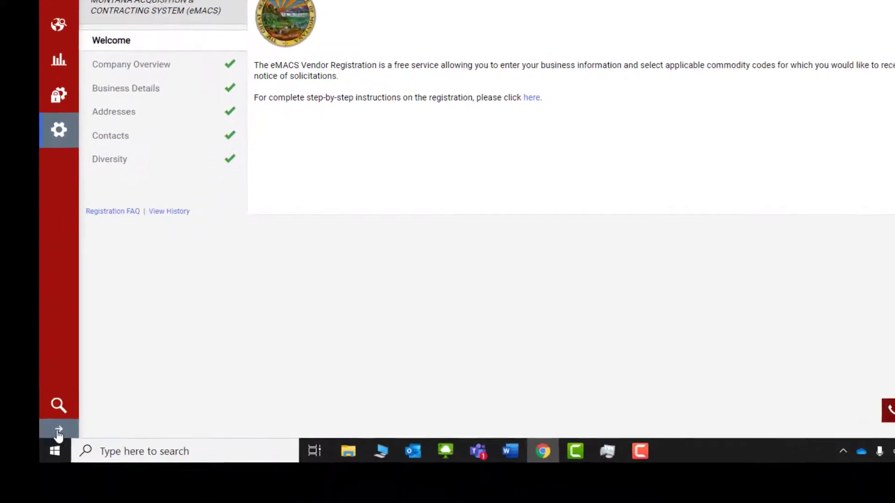
{"action": "left_click", "coordinate": [58, 425]}
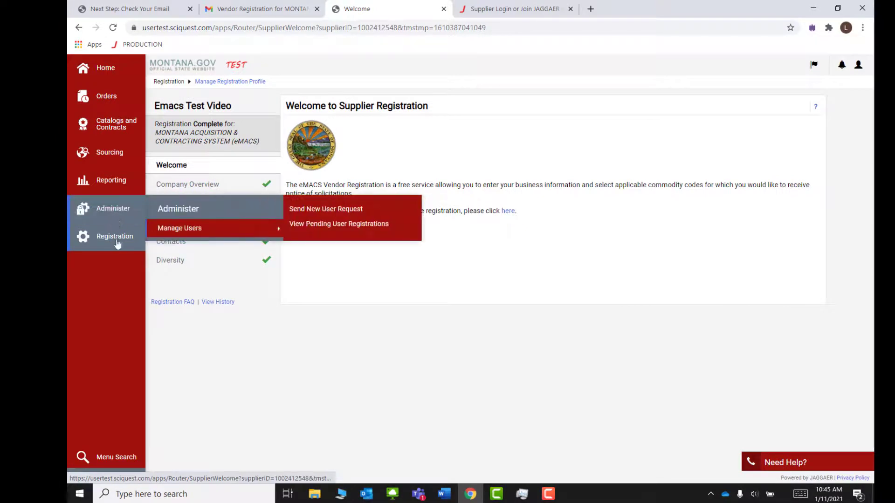
{"action": "mouse_move", "coordinate": [112, 248]}
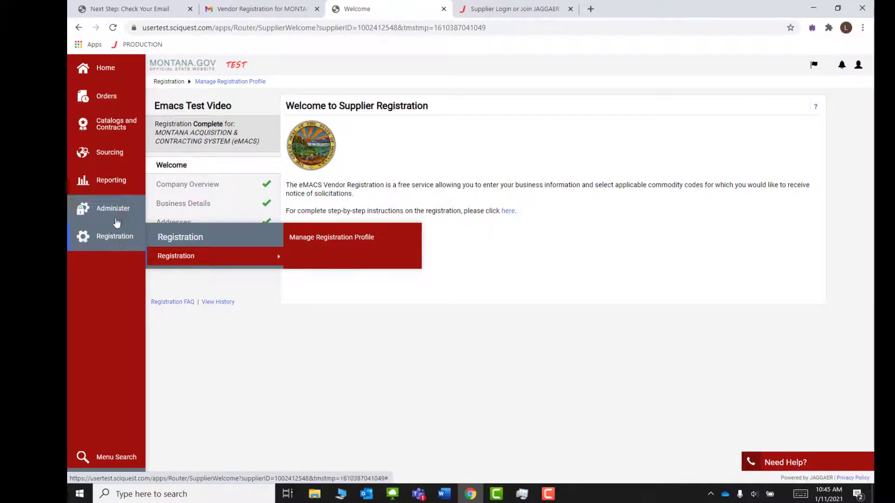
{"action": "left_click", "coordinate": [107, 66]}
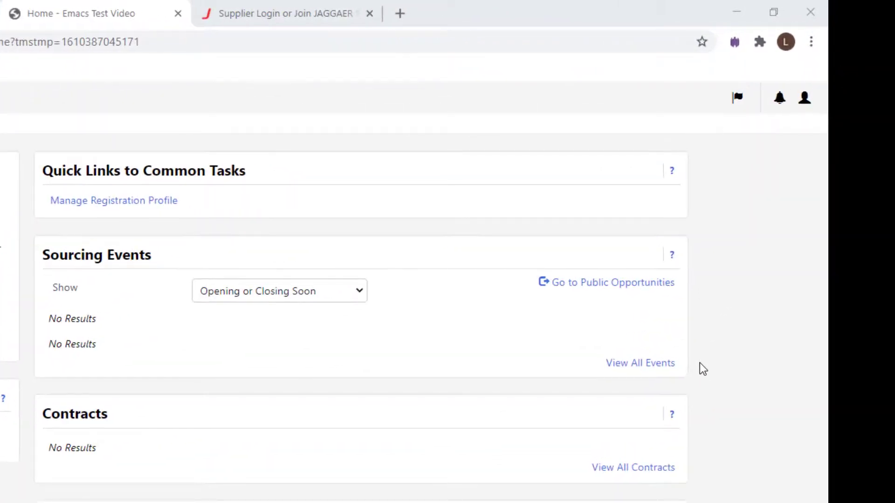
Step: Open the public opportunities listing and scroll through it
{"action": "left_click", "coordinate": [612, 296]}
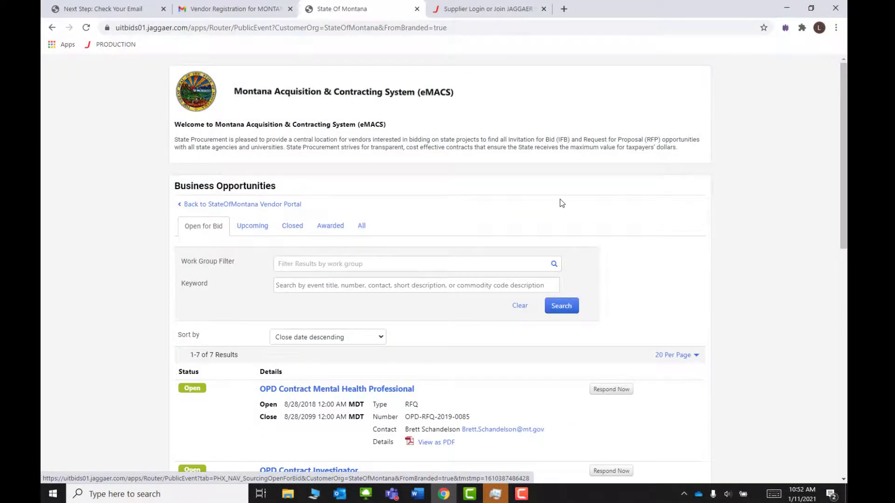
{"action": "scroll", "coordinate": [561, 200], "scroll_direction": "down", "scroll_amount": 2}
{"action": "scroll", "coordinate": [561, 202], "scroll_direction": "down", "scroll_amount": 3}
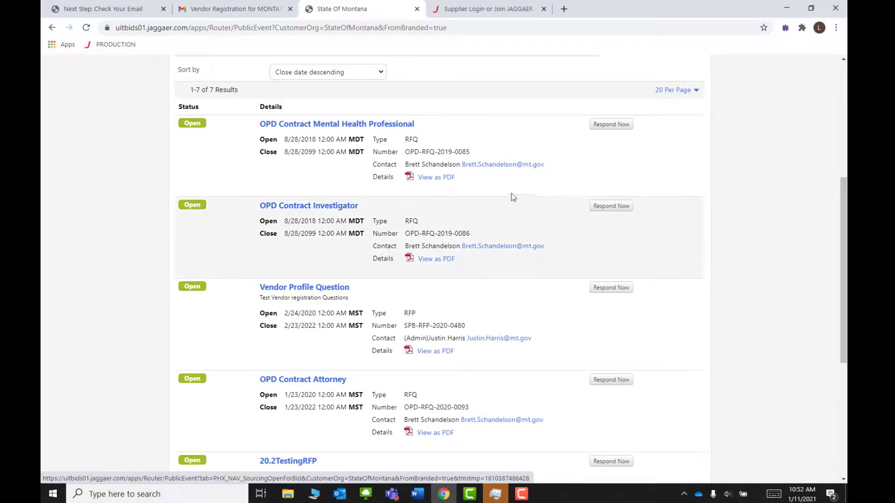
{"action": "scroll", "coordinate": [306, 194], "scroll_direction": "up", "scroll_amount": 3}
{"action": "scroll", "coordinate": [305, 193], "scroll_direction": "up", "scroll_amount": 1}
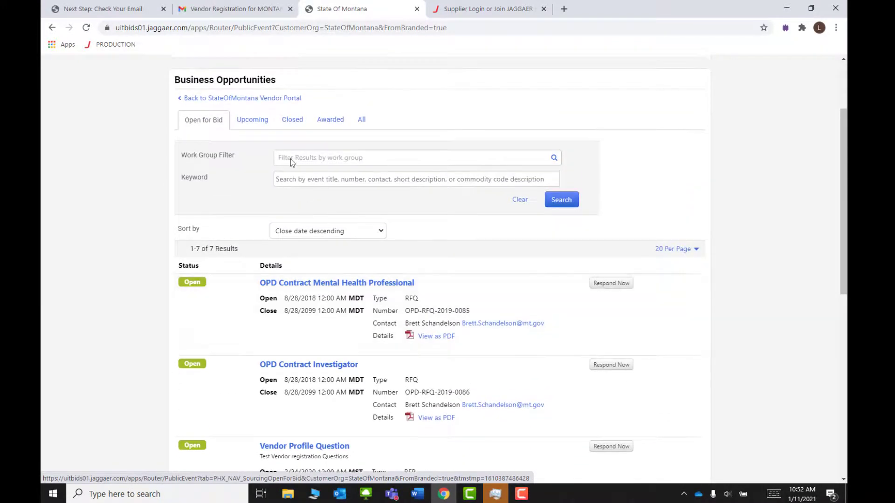
Step: Filter opportunities by Upcoming, Closed, Awarded and All, ending on Open for Bid
{"action": "left_click", "coordinate": [261, 123]}
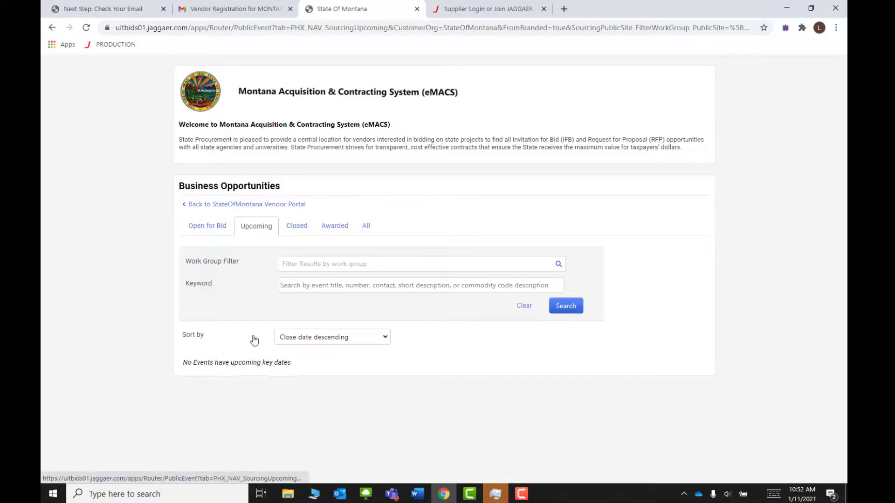
{"action": "left_click", "coordinate": [293, 228]}
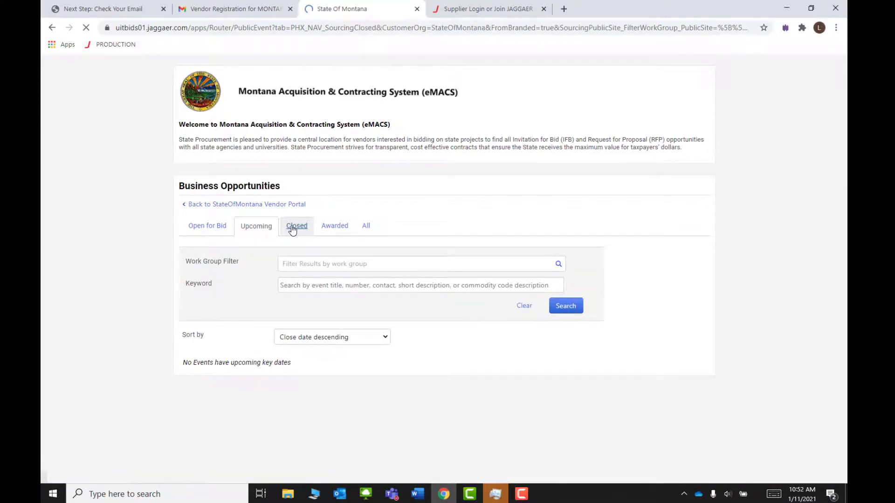
{"action": "left_click", "coordinate": [323, 230]}
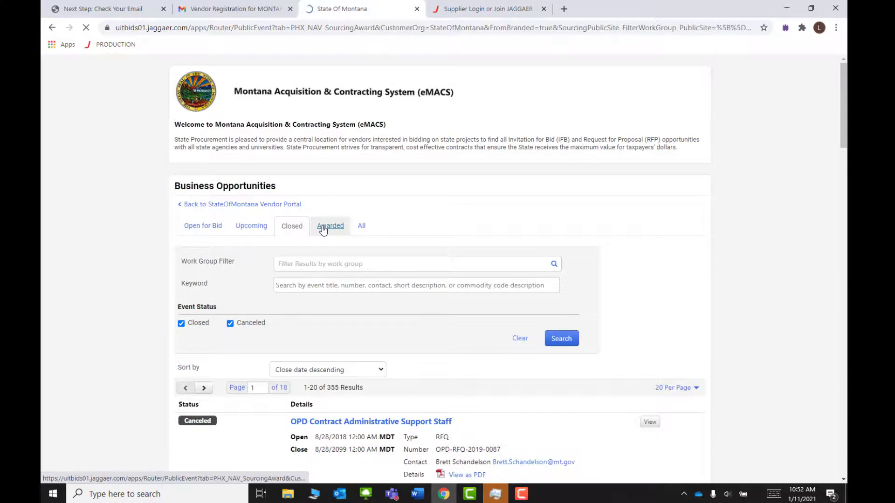
{"action": "left_click", "coordinate": [360, 230]}
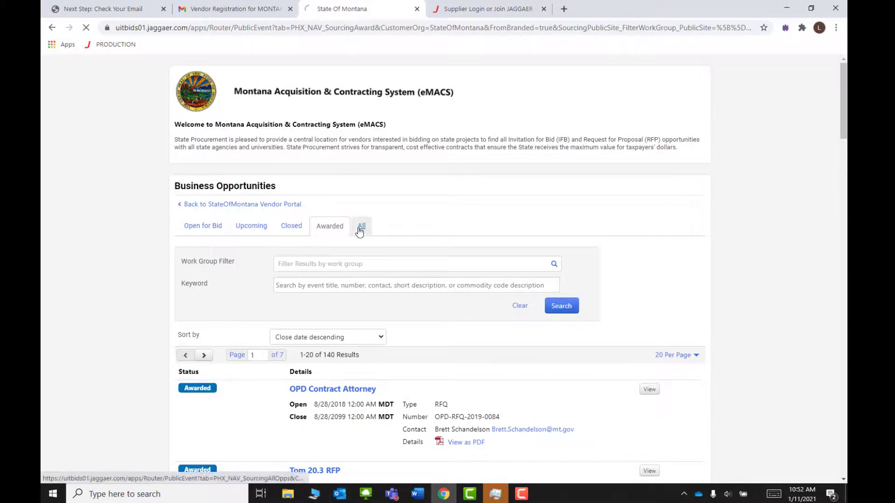
{"action": "left_click", "coordinate": [221, 240]}
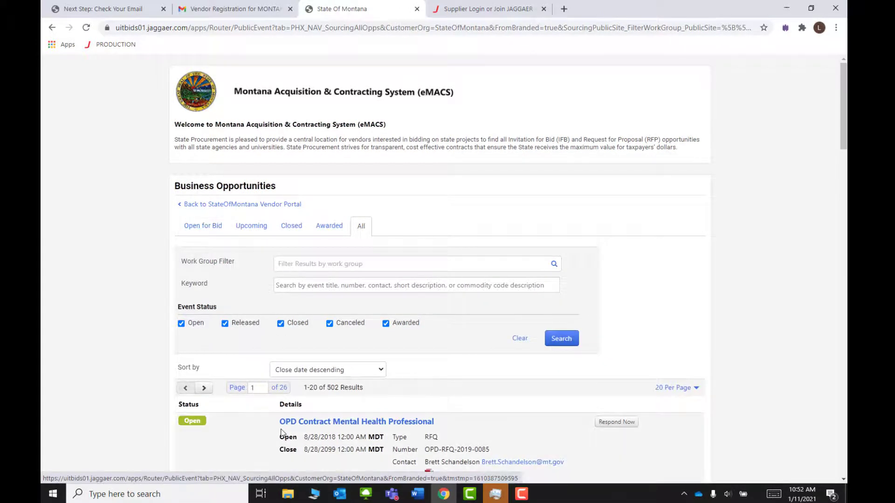
{"action": "scroll", "coordinate": [210, 231], "scroll_direction": "down", "scroll_amount": 2}
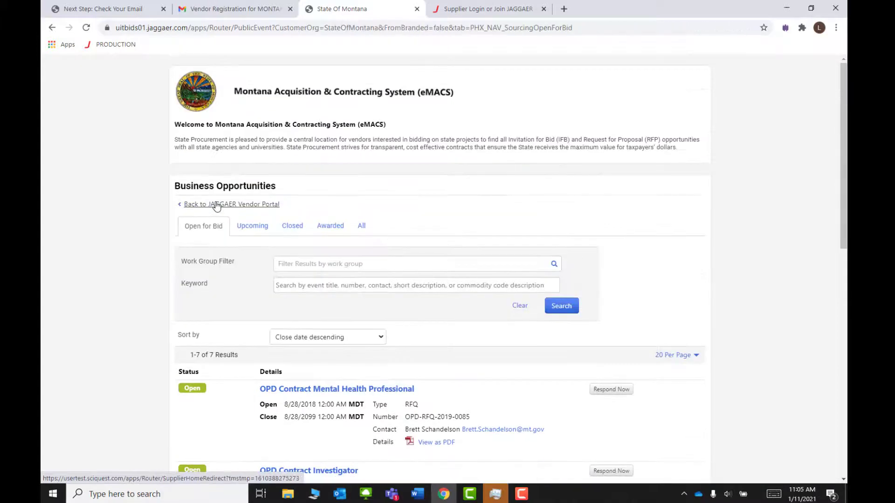
Step: Go back to the vendor portal home and log out of the supplier account
{"action": "left_click", "coordinate": [216, 205]}
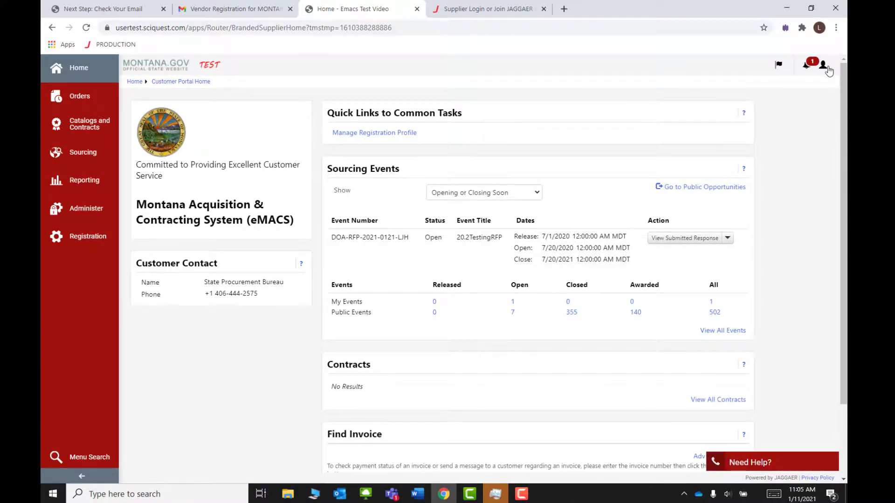
{"action": "left_click", "coordinate": [823, 67]}
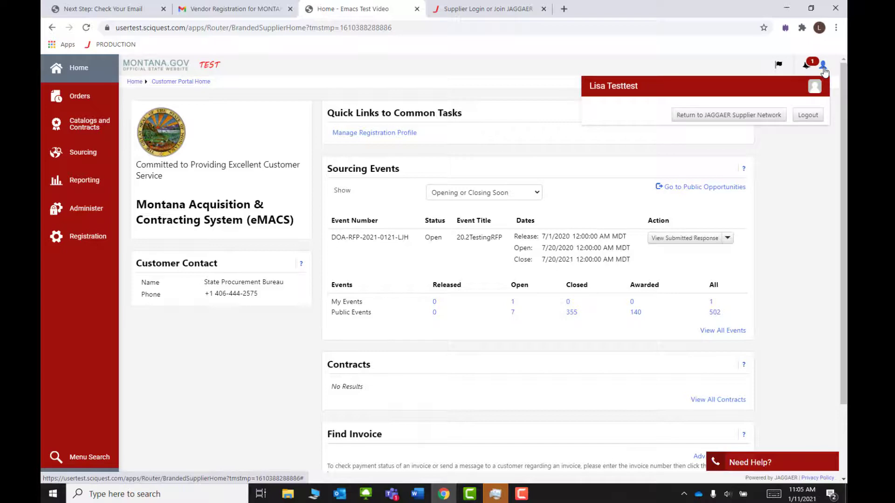
{"action": "left_click", "coordinate": [809, 119]}
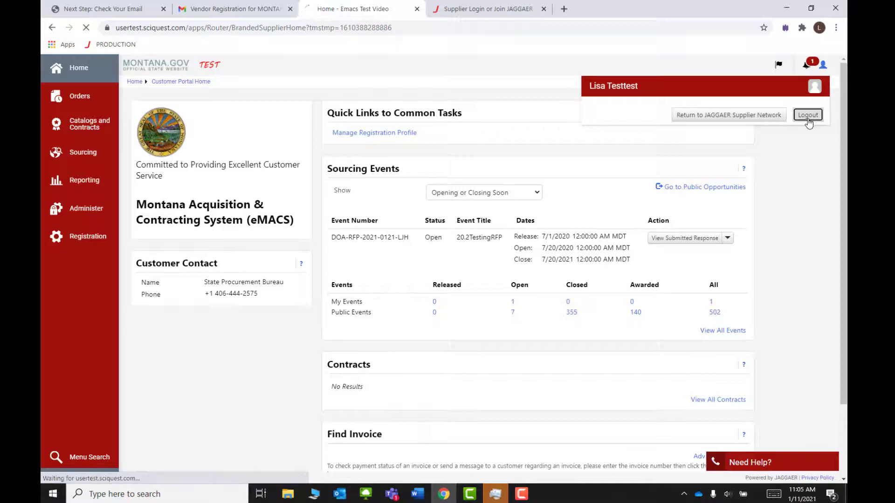